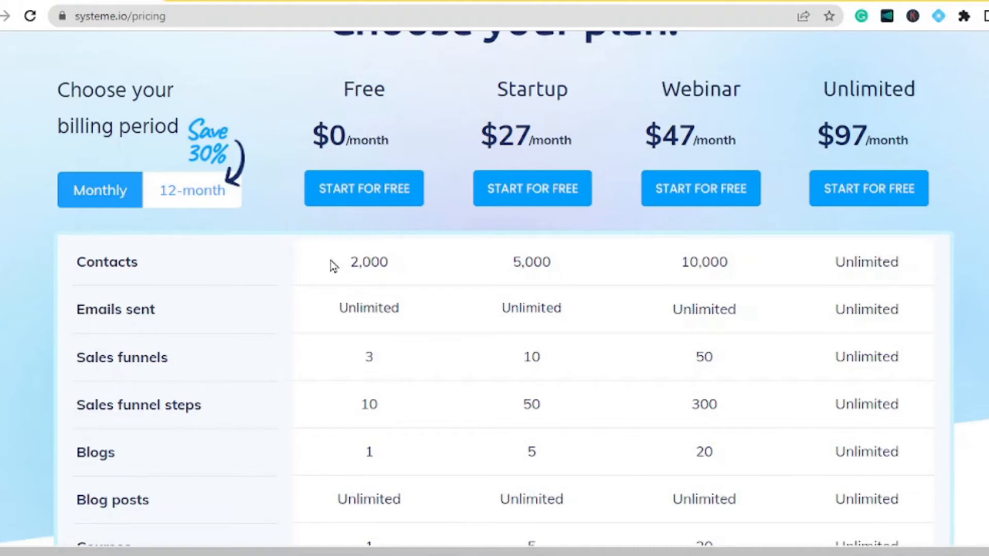
Review the Free plan's limits for contacts, emails, funnels, blogs, courses and campaigns on the systeme.io pricing page
double_click(366, 264)
left_click_drag(414, 309, 315, 294)
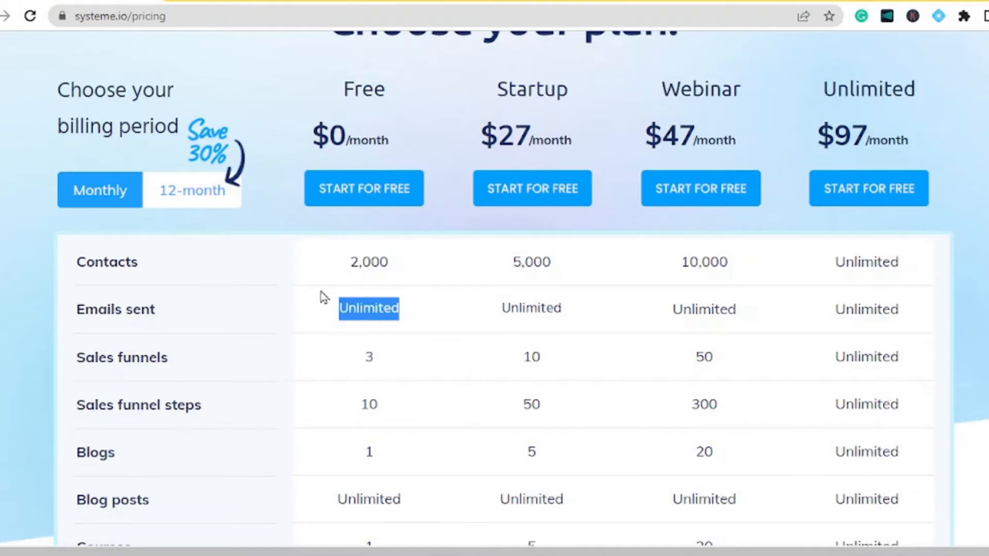
left_click_drag(397, 380, 333, 355)
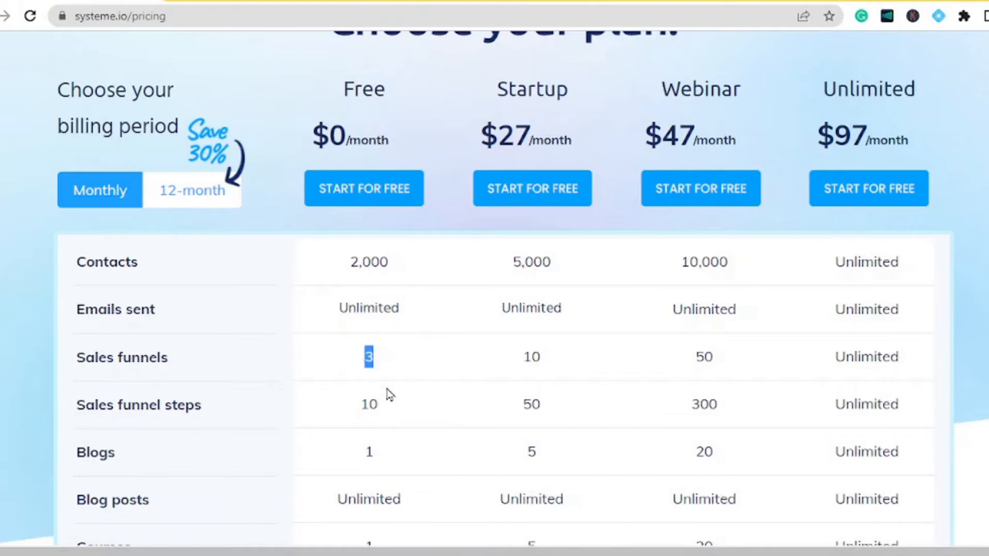
scroll(387, 388, "down", 2)
double_click(369, 418)
scroll(387, 298, "down", 5)
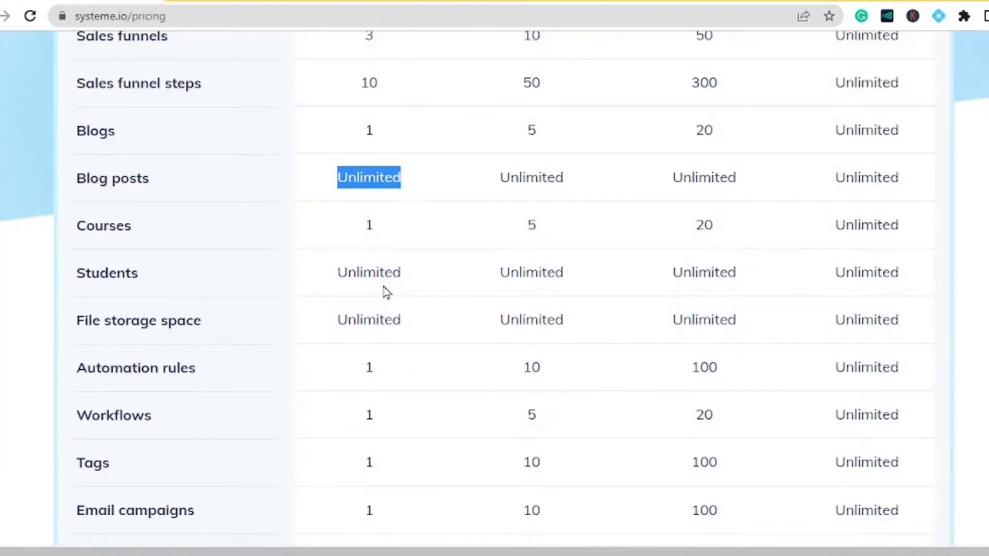
scroll(382, 292, "down", 3)
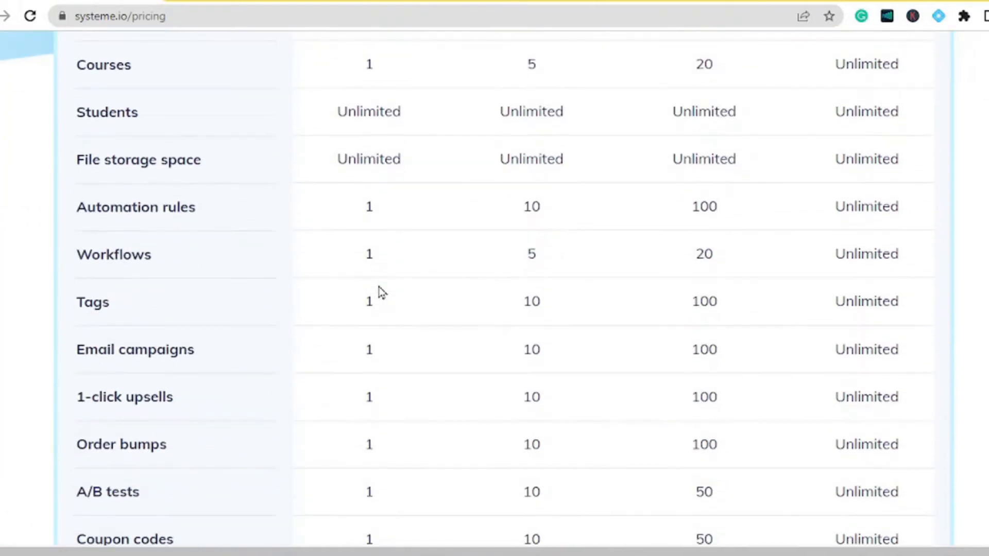
scroll(377, 293, "down", 6)
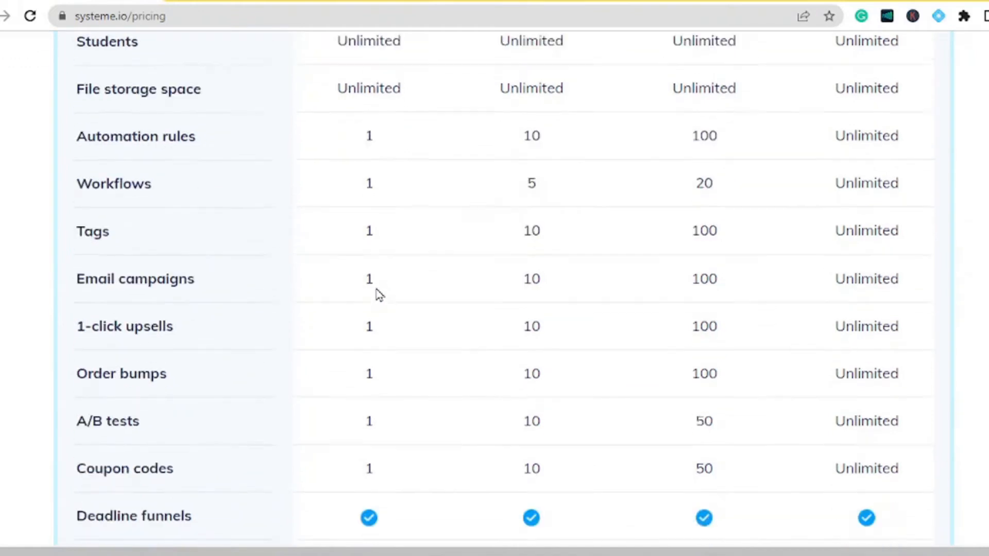
scroll(375, 287, "up", 15)
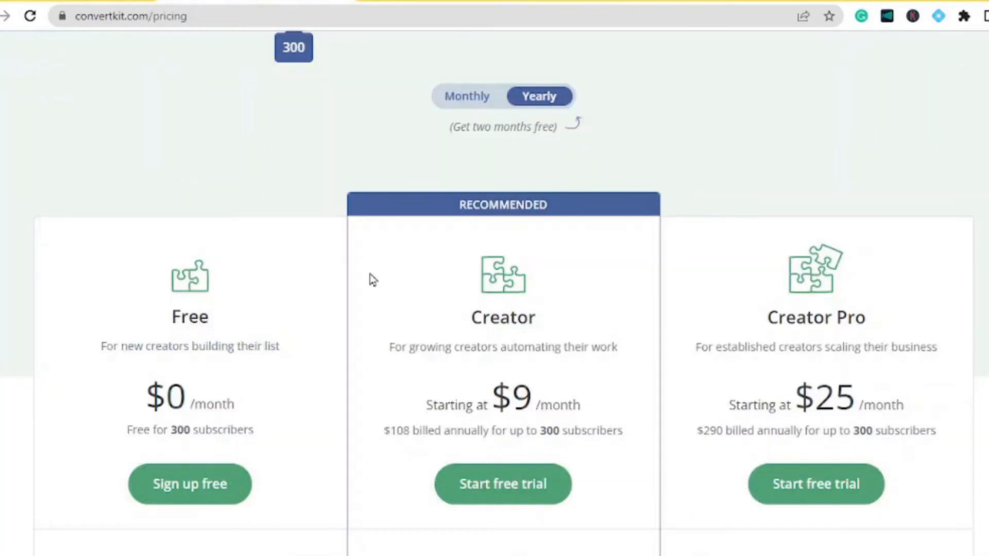
Set the subscriber slider on ConvertKit's pricing page to 1,000 and compare the Free, Creator and Creator Pro plans
scroll(276, 309, "down", 3)
left_click_drag(145, 239, 342, 260)
scroll(342, 258, "up", 6)
mouse_move(302, 172)
left_mouse_down()
mouse_move(342, 175)
mouse_move(305, 175)
left_mouse_up()
scroll(300, 298, "down", 8)
left_click(108, 181)
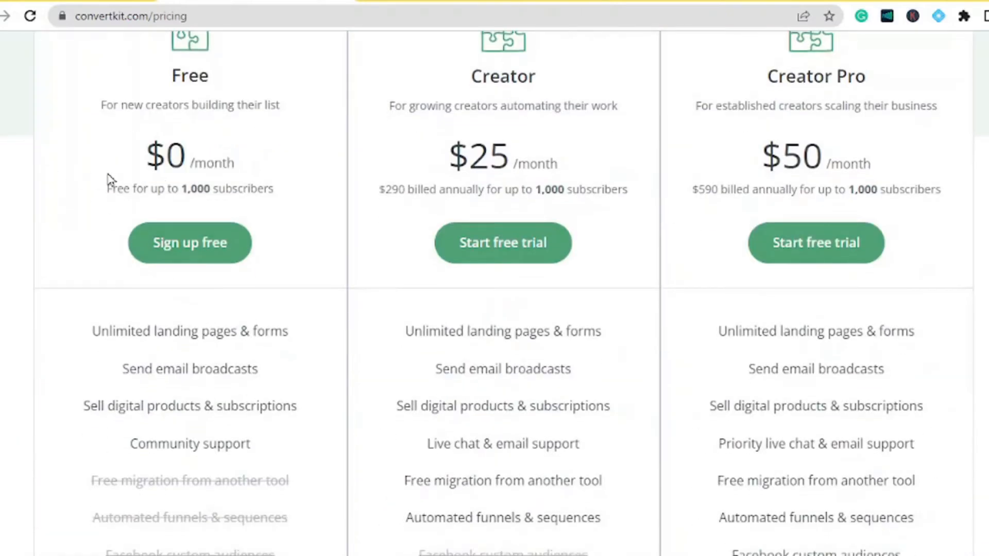
left_click_drag(117, 188, 380, 225)
left_click(307, 198)
scroll(308, 282, "up", 1)
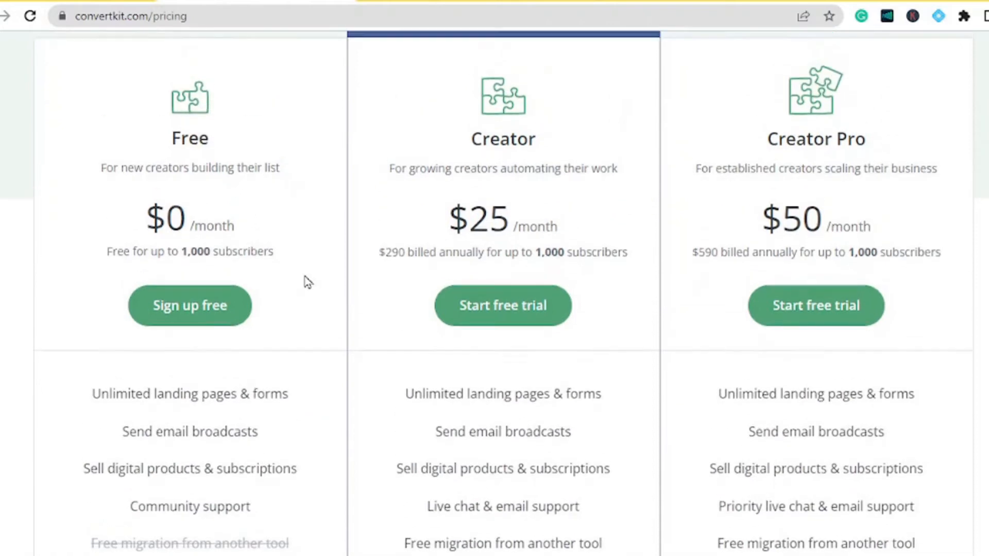
scroll(239, 386, "down", 3)
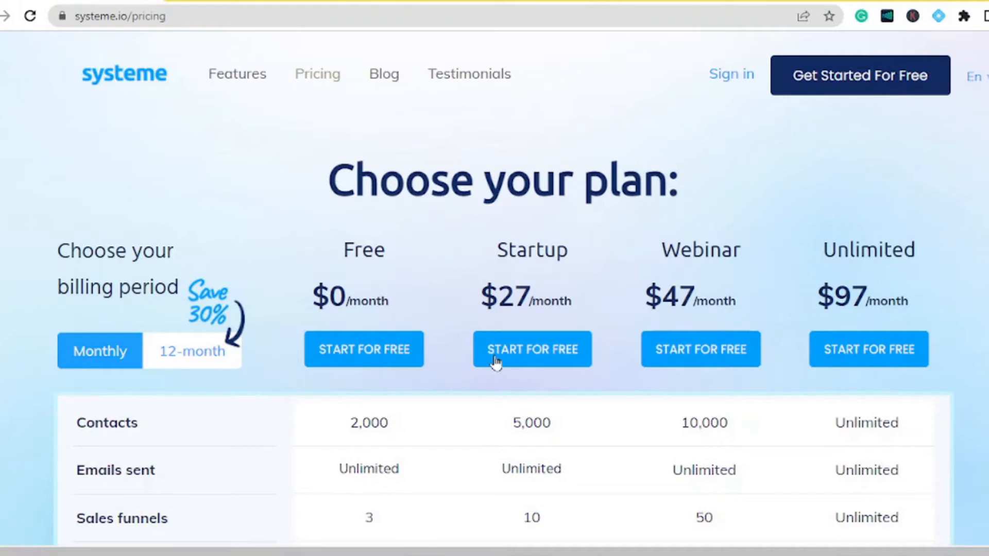
Start with the Free plan from the systeme.io pricing page and look over the account dashboard
left_click(364, 361)
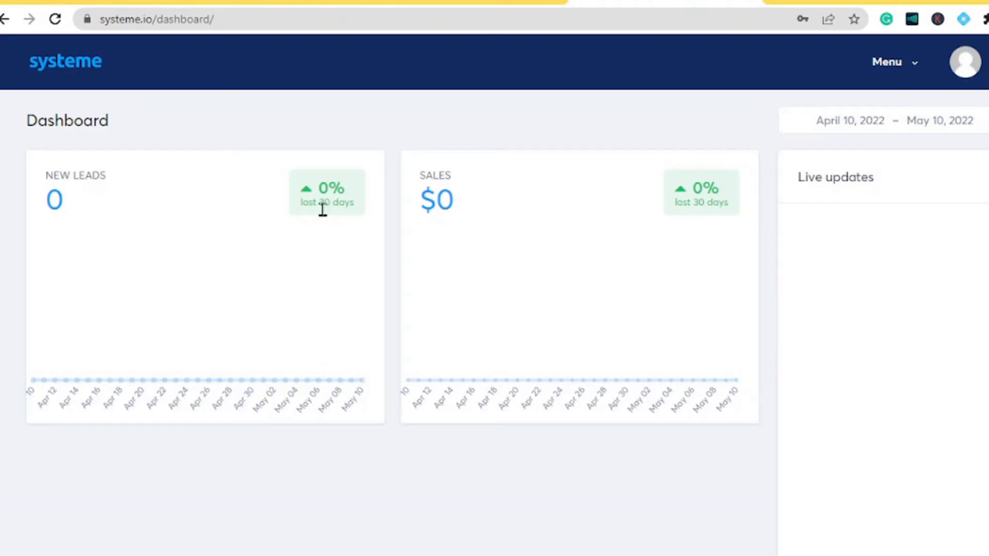
scroll(462, 271, "down", 3)
scroll(481, 283, "up", 3)
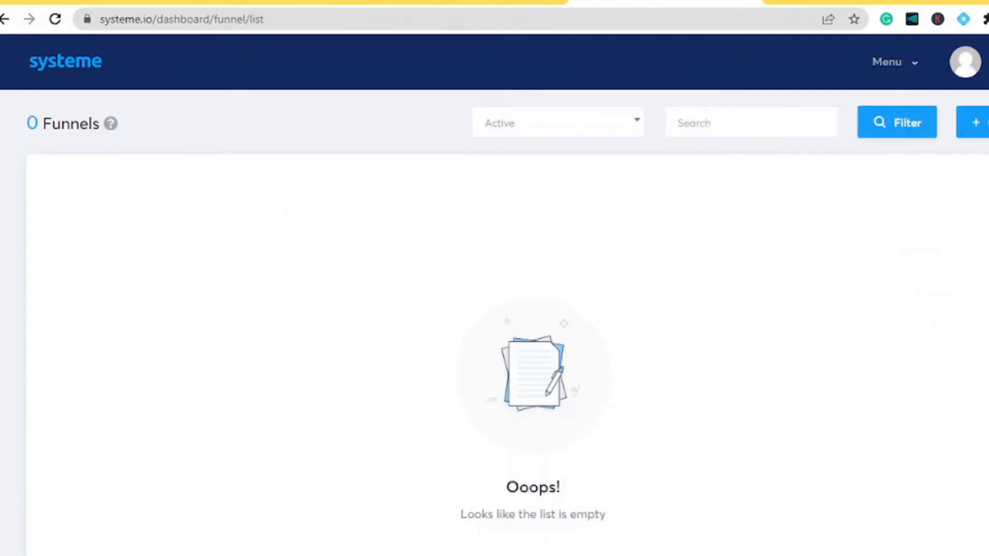
Open the account's Funnels list and start creating a new funnel
left_click(913, 67)
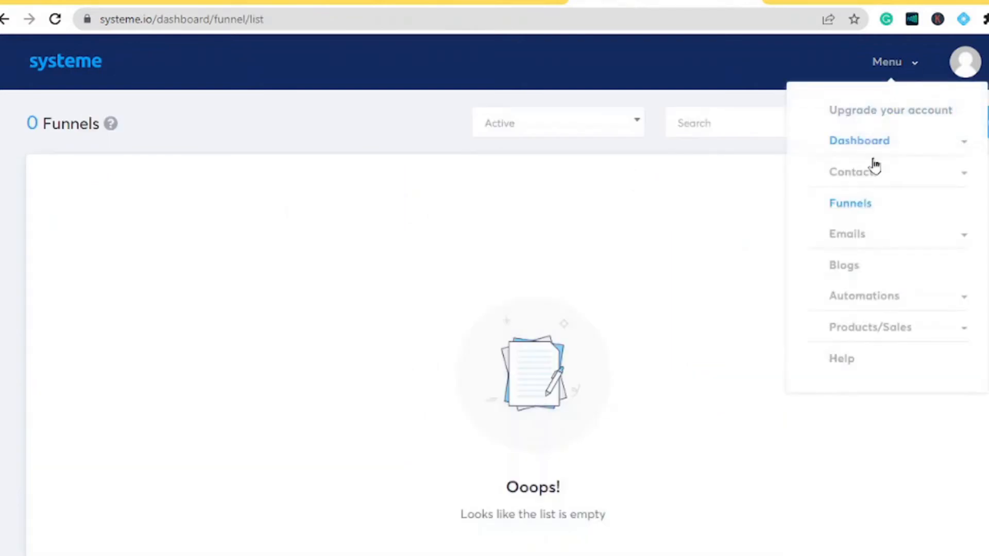
left_click(858, 206)
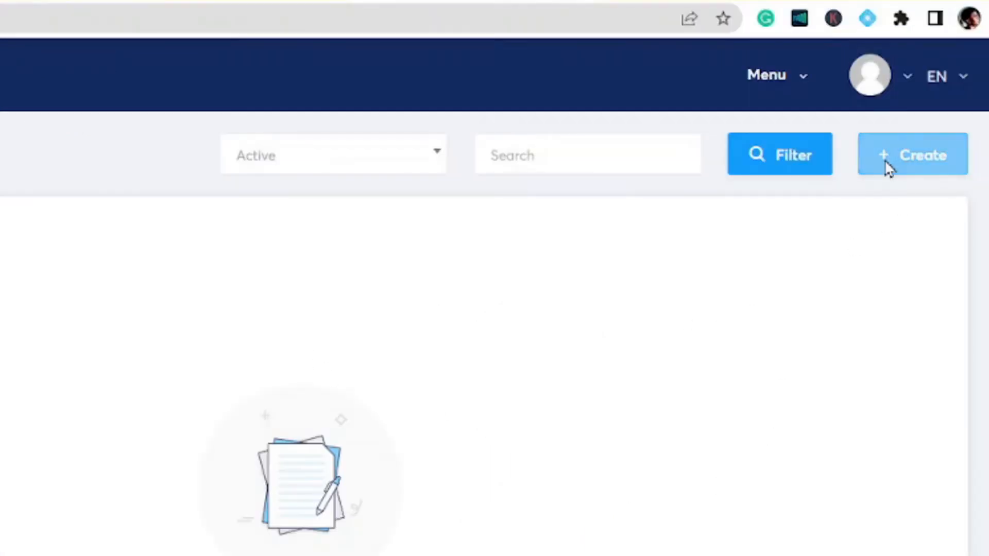
left_click(888, 169)
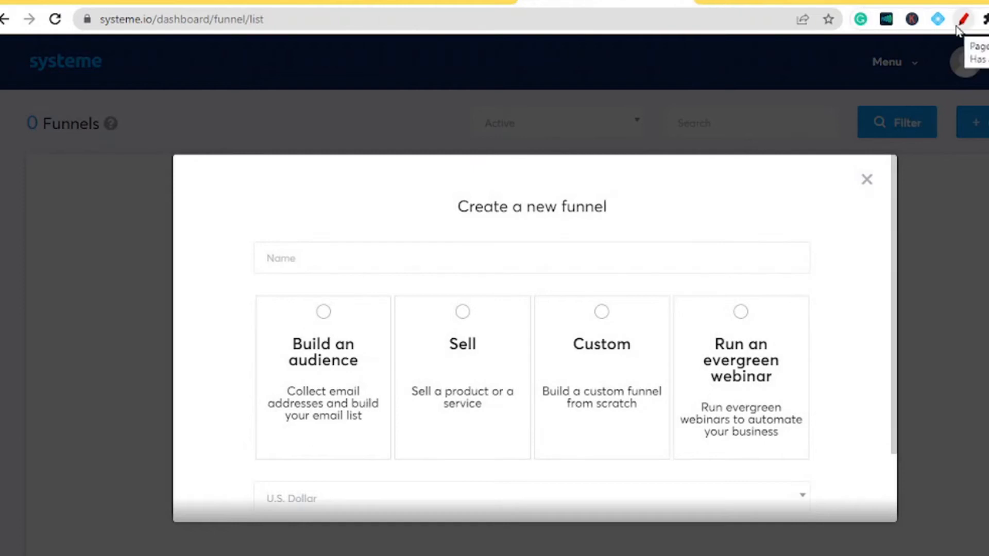
Circle the Build an audience funnel type in red, tick the Sell, Custom and webinar types, and clear the marks
left_click(961, 24)
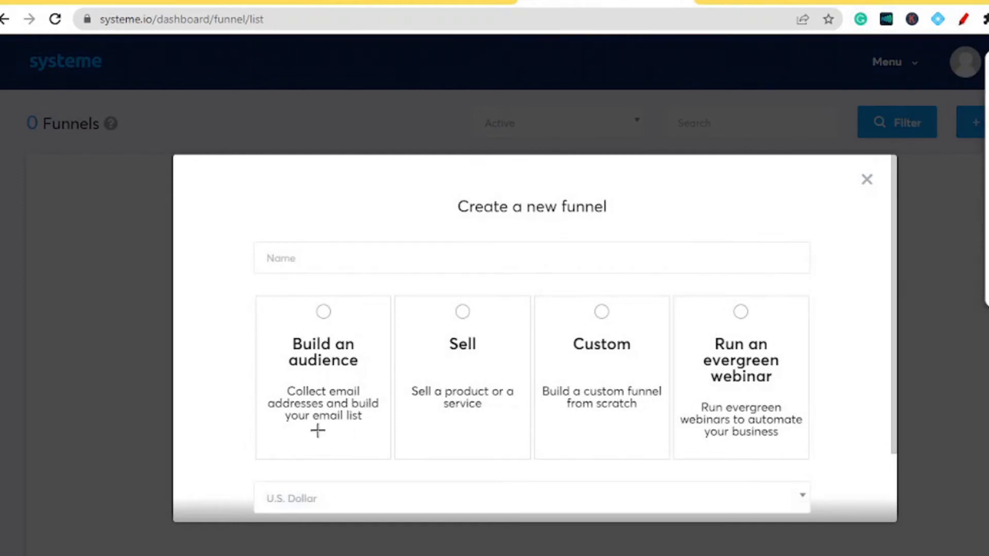
mouse_move(338, 271)
left_mouse_down()
mouse_move(294, 265)
mouse_move(276, 394)
mouse_move(406, 356)
left_mouse_up()
left_click_drag(395, 311, 307, 277)
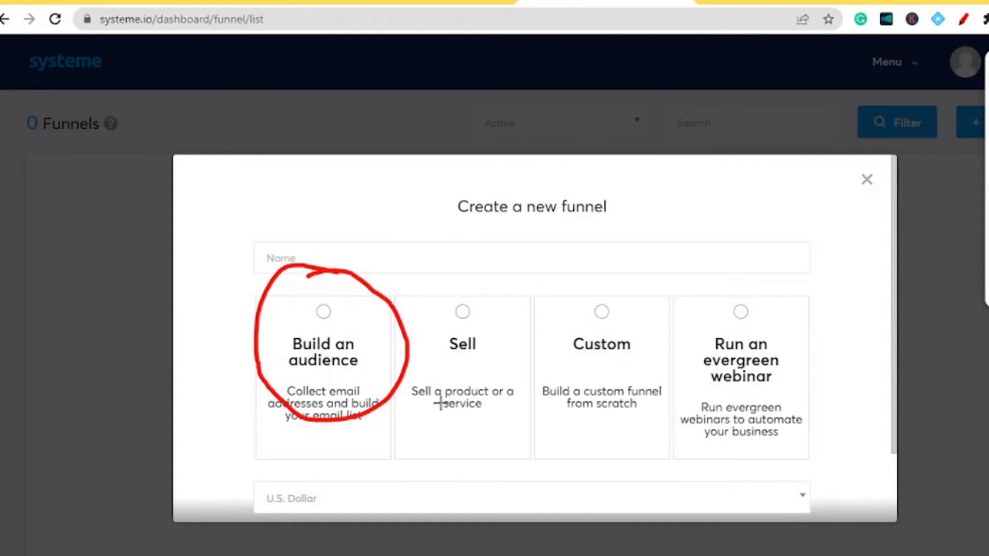
mouse_move(439, 417)
left_mouse_down()
mouse_move(466, 436)
mouse_move(480, 419)
left_mouse_up()
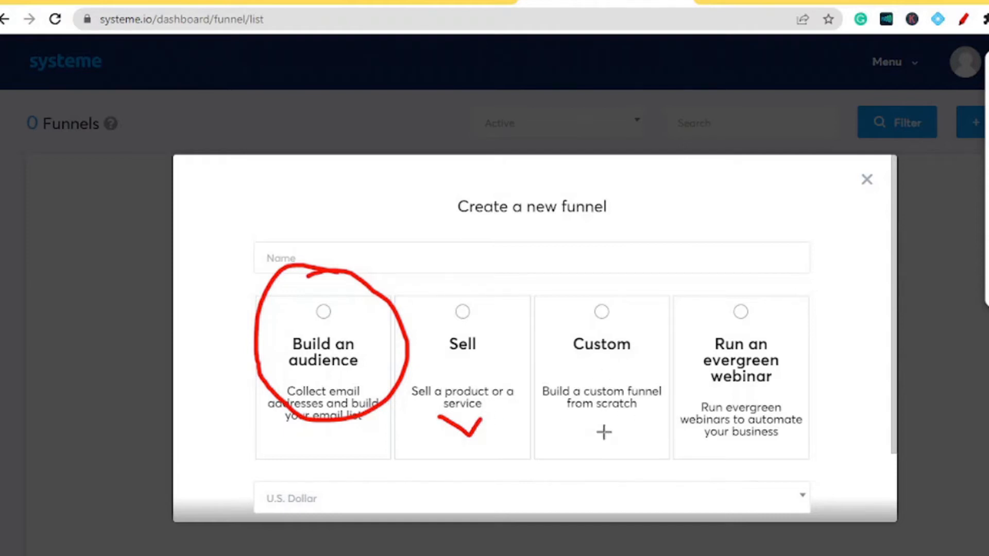
mouse_move(605, 426)
left_mouse_down()
mouse_move(611, 437)
mouse_move(629, 424)
left_mouse_up()
mouse_move(806, 427)
left_mouse_down()
mouse_move(819, 439)
mouse_move(855, 367)
left_mouse_up()
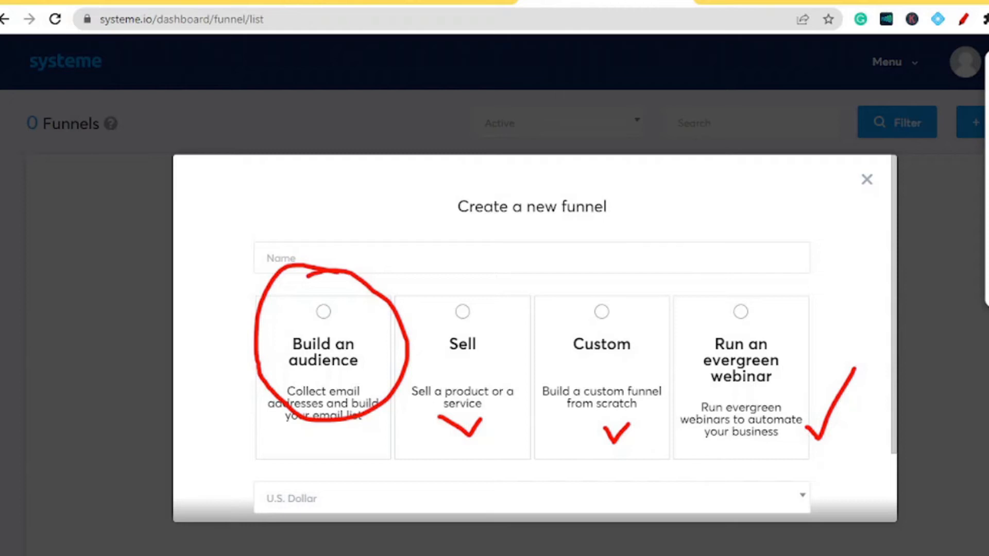
key("e")
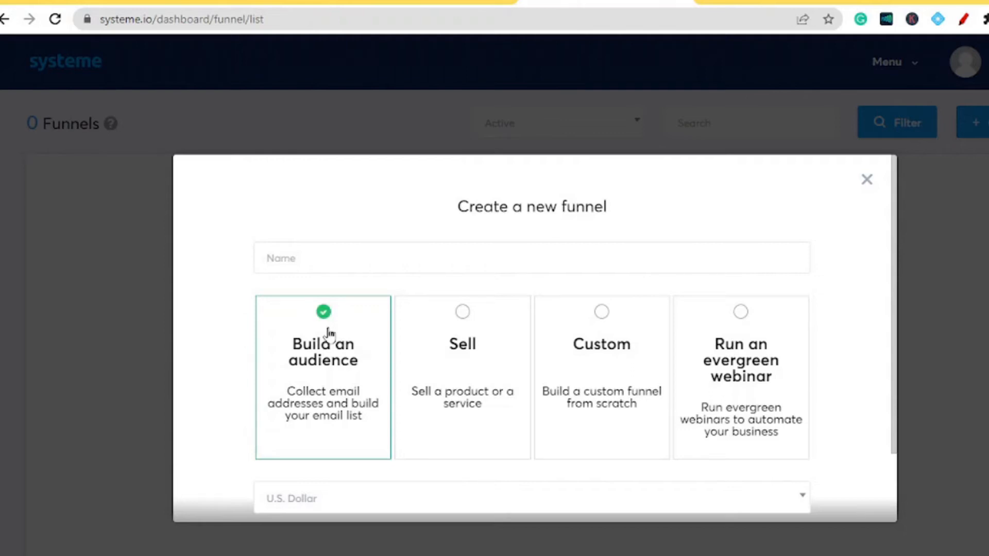
Create a Build an audience funnel named "first landing page"
scroll(507, 426, "down", 2)
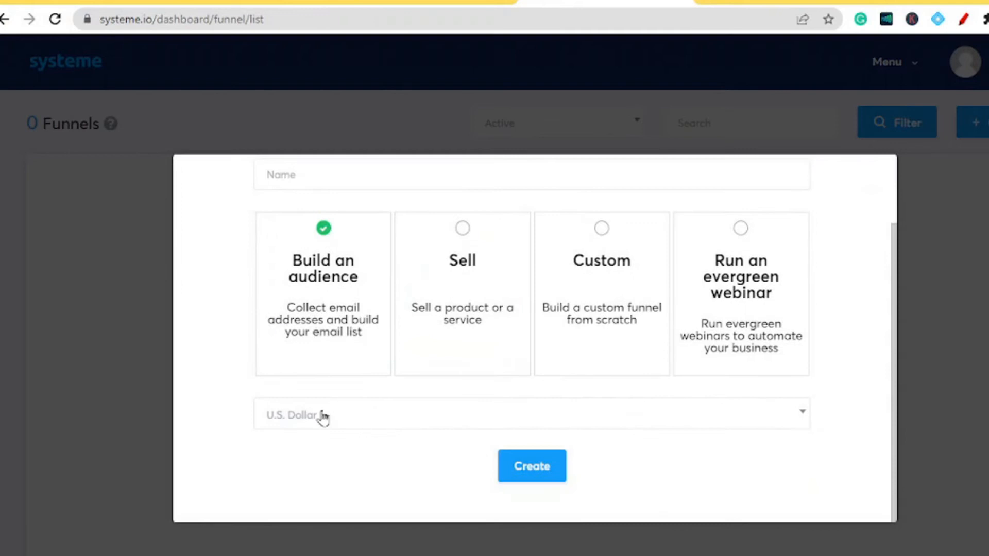
left_click(547, 477)
left_click(437, 177)
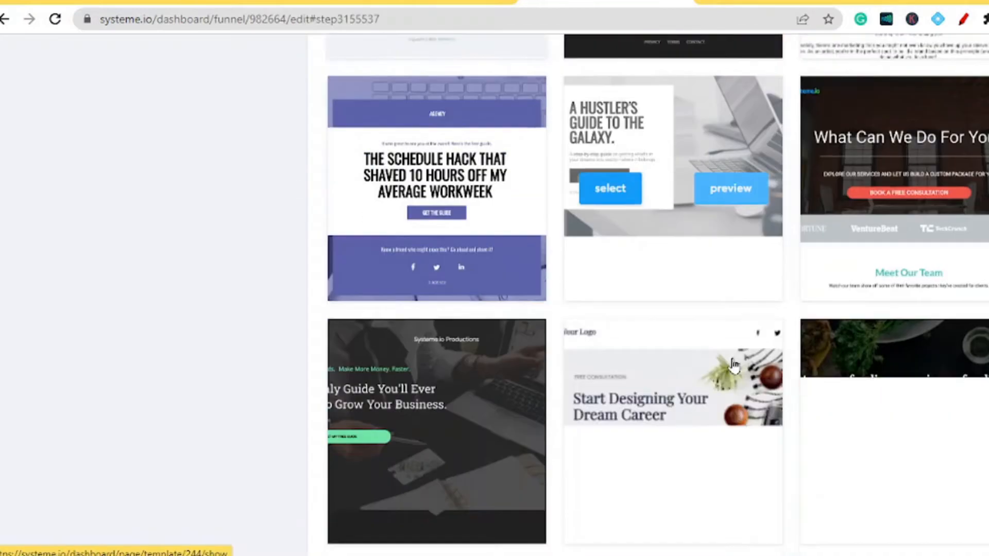
scroll(639, 284, "up", 5)
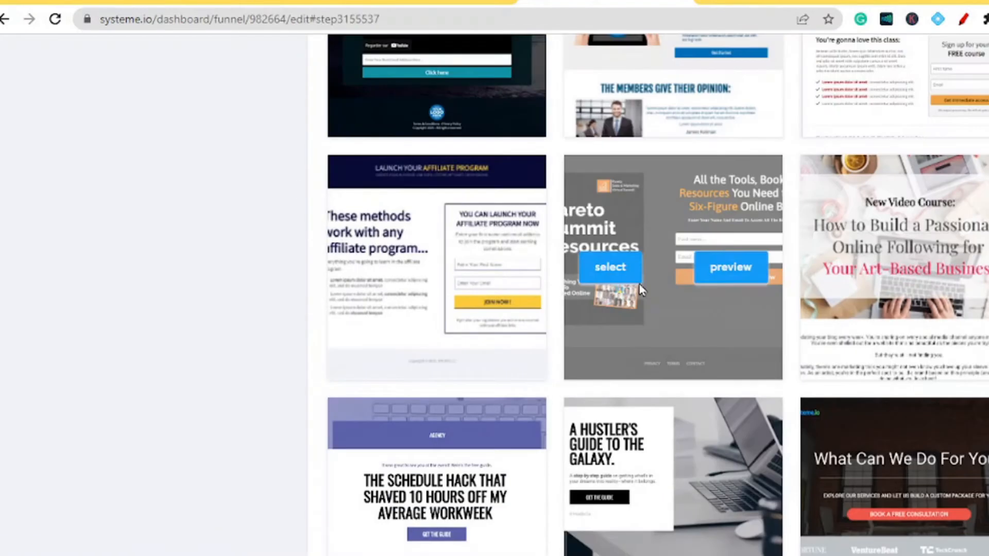
left_click(723, 278)
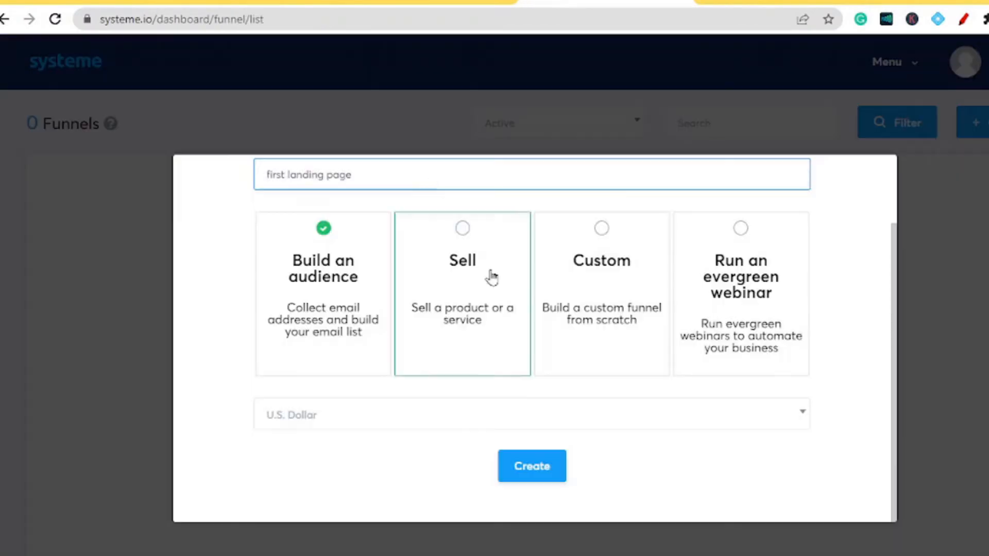
left_click(544, 478)
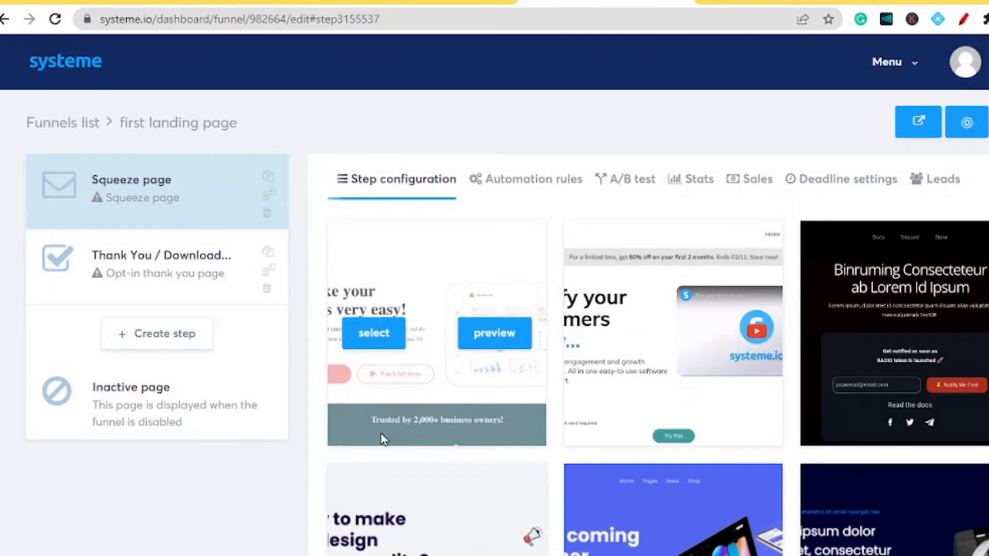
Preview the "All the Tools, Books and Resources You Need" template and select it for the squeeze page
scroll(700, 463, "down", 5)
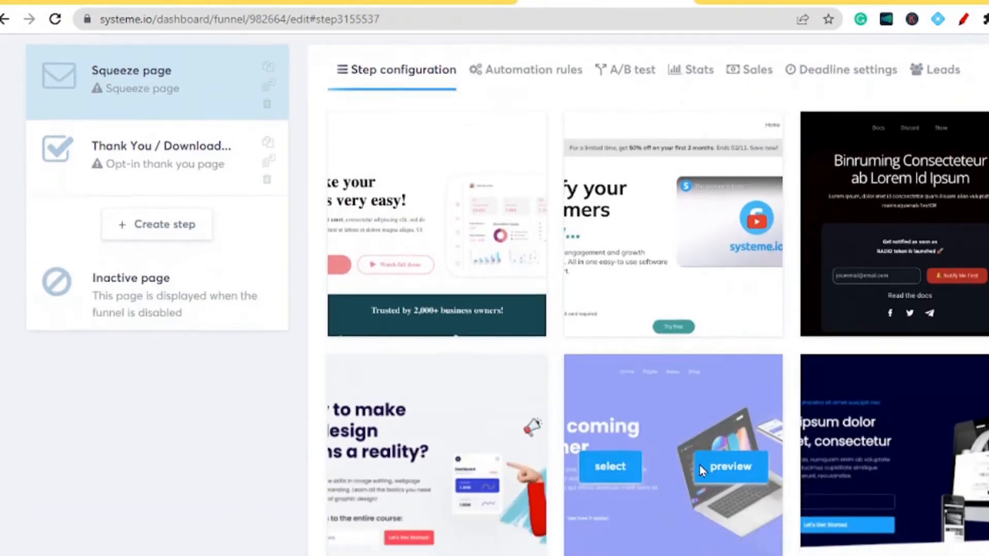
scroll(701, 262, "down", 15)
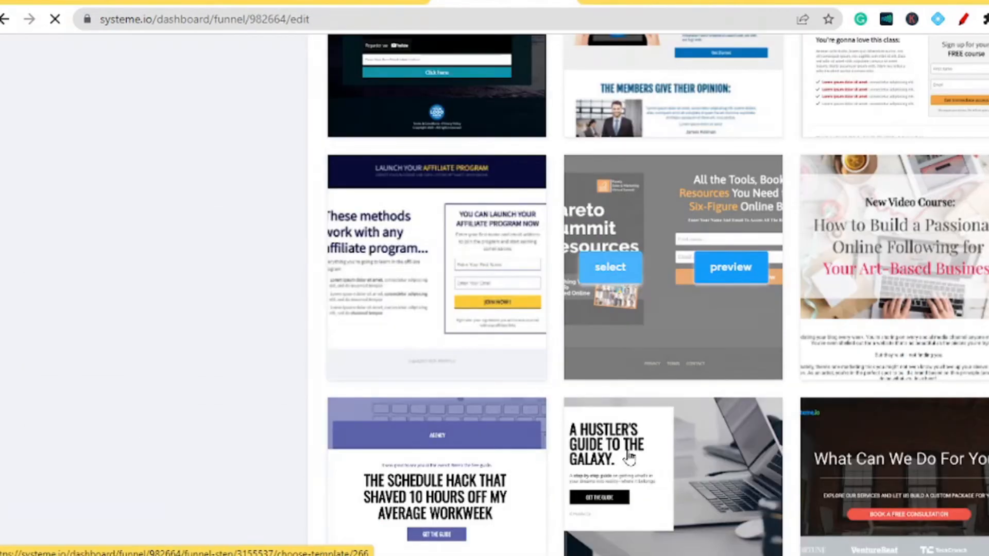
scroll(731, 309, "down", 3)
scroll(734, 366, "down", 3)
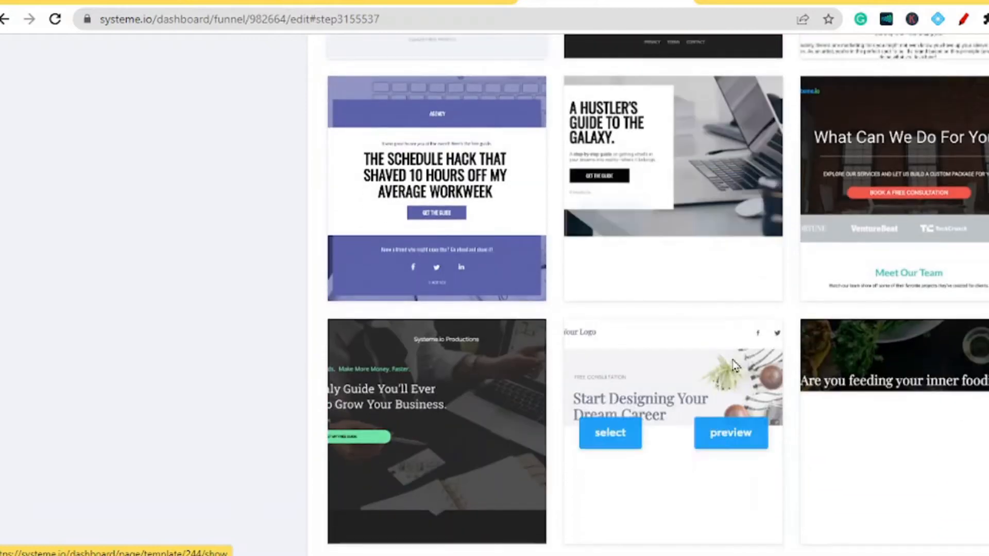
scroll(738, 363, "up", 4)
scroll(737, 363, "up", 2)
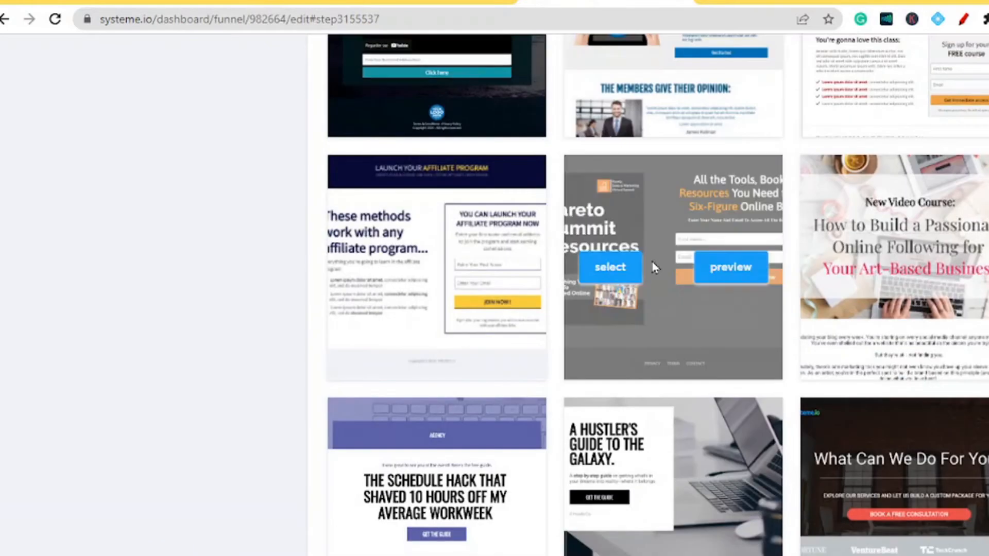
left_click(728, 275)
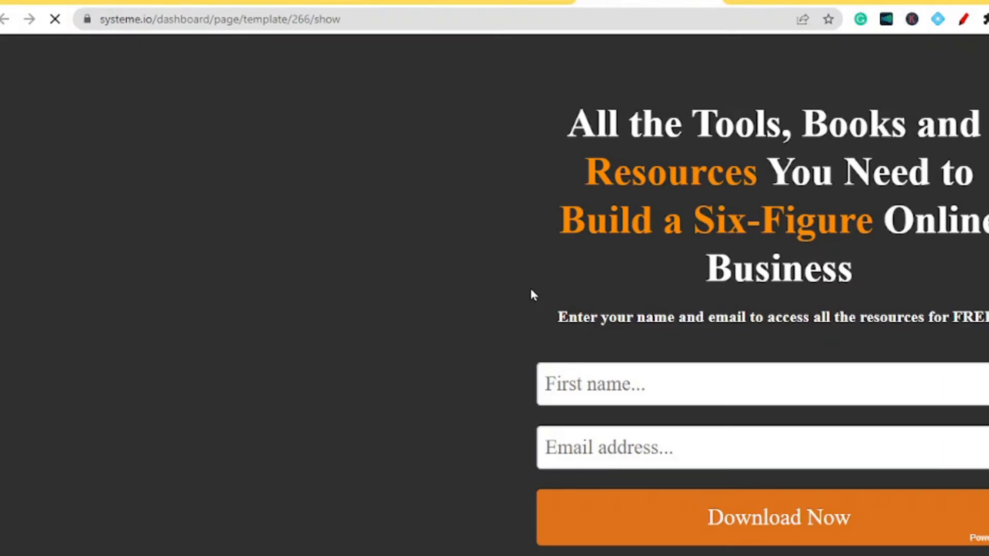
scroll(470, 293, "down", 3)
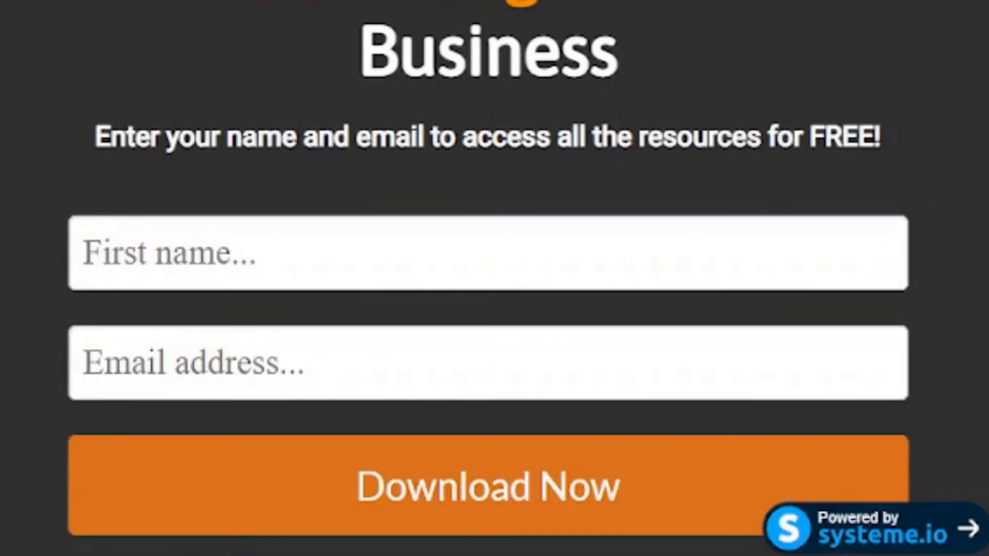
scroll(546, 329, "down", 5)
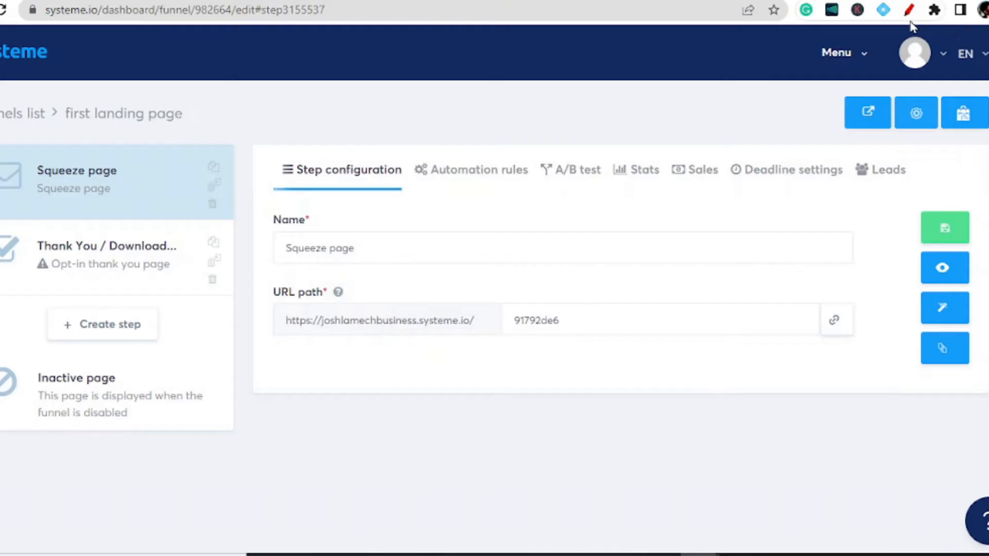
Mark the squeeze page's URL path with the red pen and copy the page's link
left_click(909, 10)
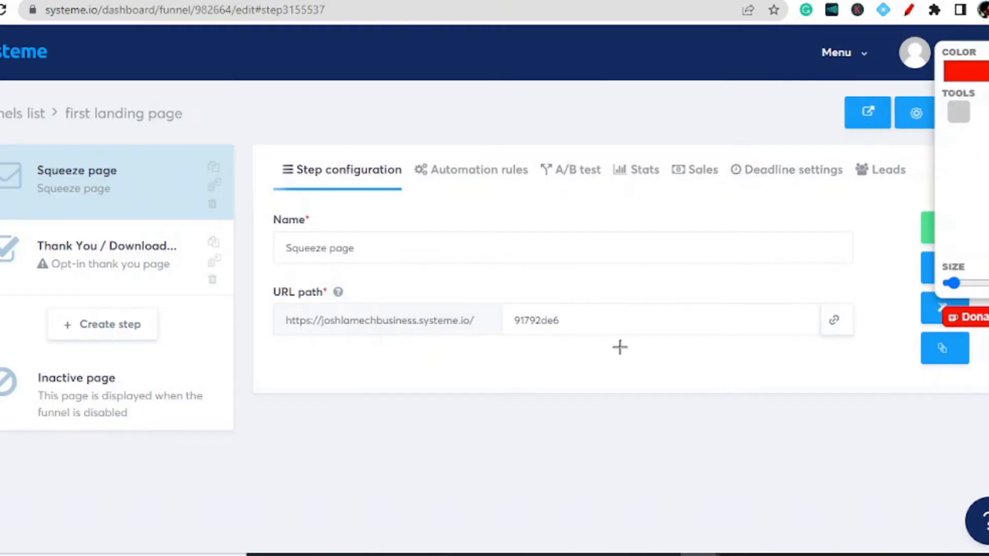
mouse_move(286, 334)
left_mouse_down()
mouse_move(510, 360)
mouse_move(580, 332)
mouse_move(816, 335)
mouse_move(820, 308)
mouse_move(854, 331)
mouse_move(836, 307)
left_mouse_up()
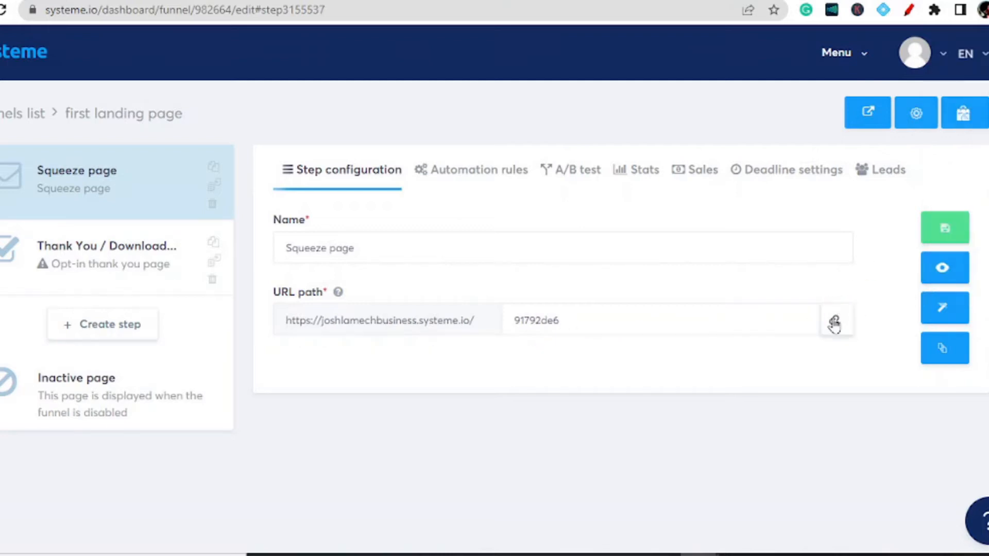
left_click(835, 323)
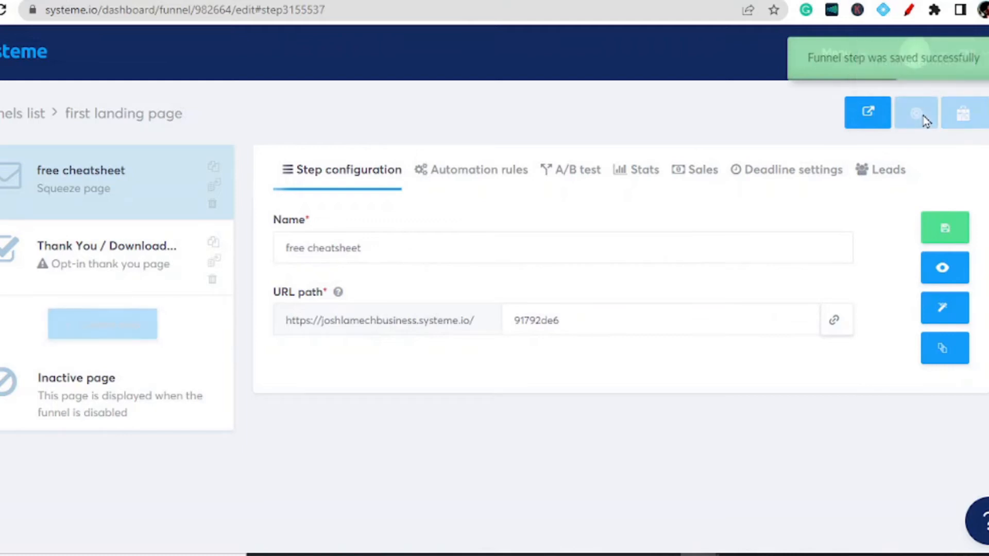
Look over the funnel settings and view the live version of the squeeze page
left_click(924, 120)
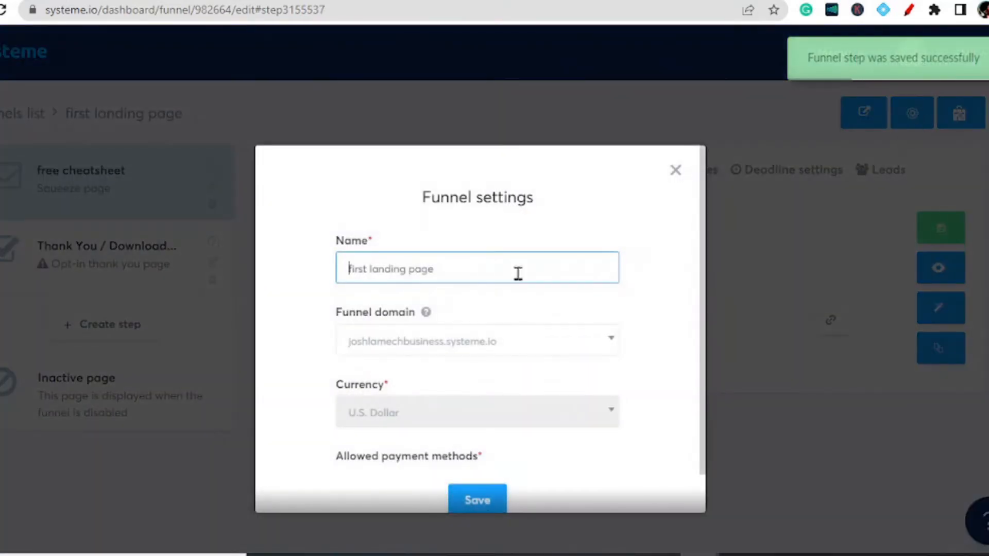
scroll(521, 283, "down", 1)
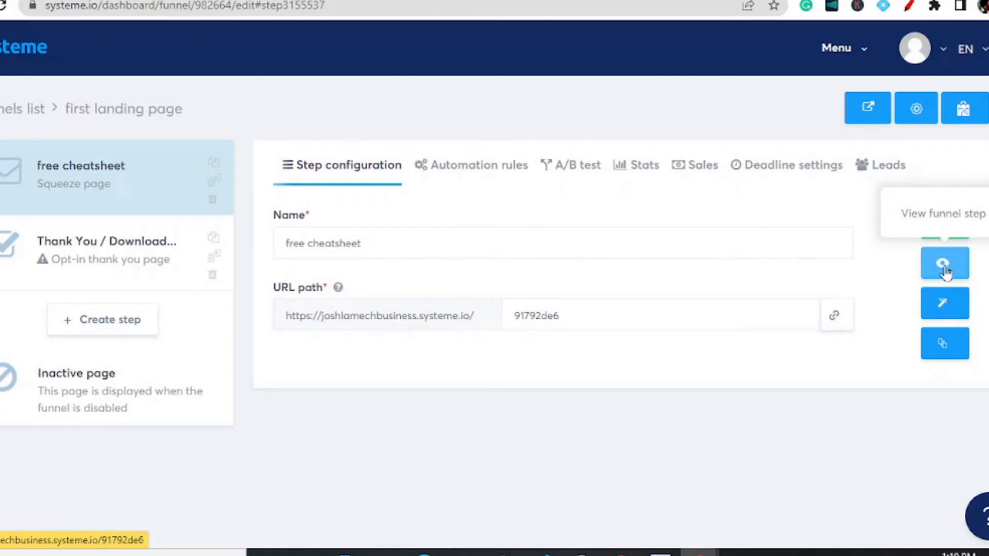
left_click(943, 266)
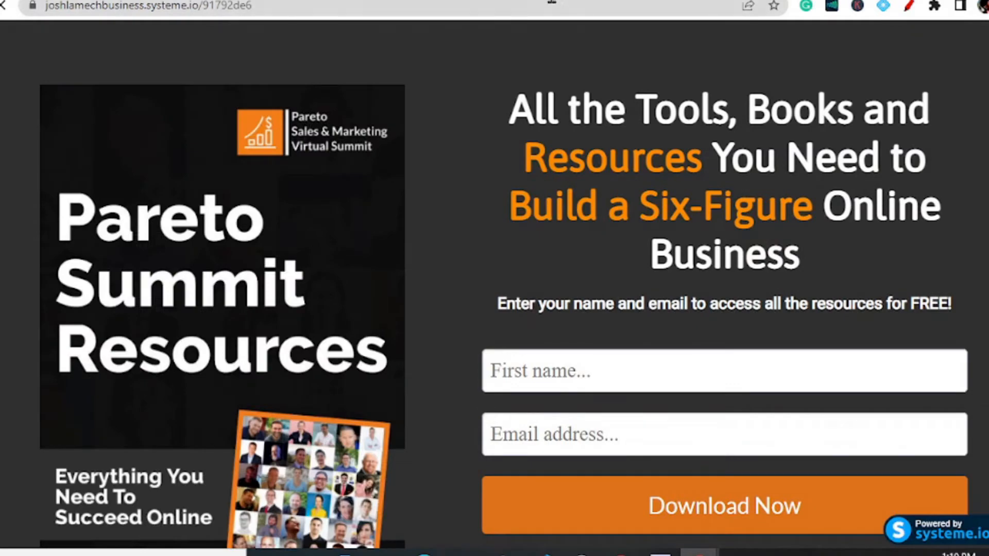
key("ctrl+w")
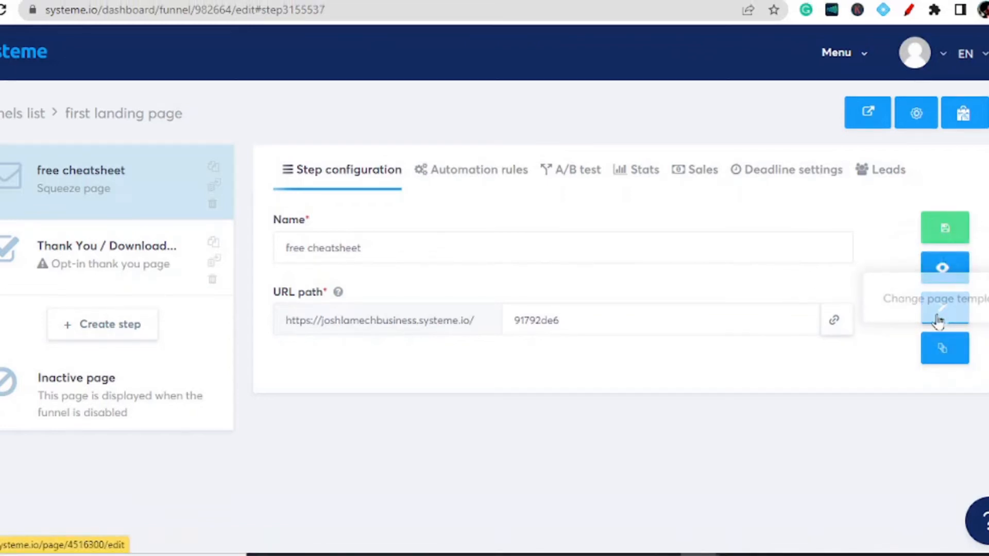
Open the squeeze page in the page editor, highlight the headline text, and remove the placeholder image beside it
left_click(947, 320)
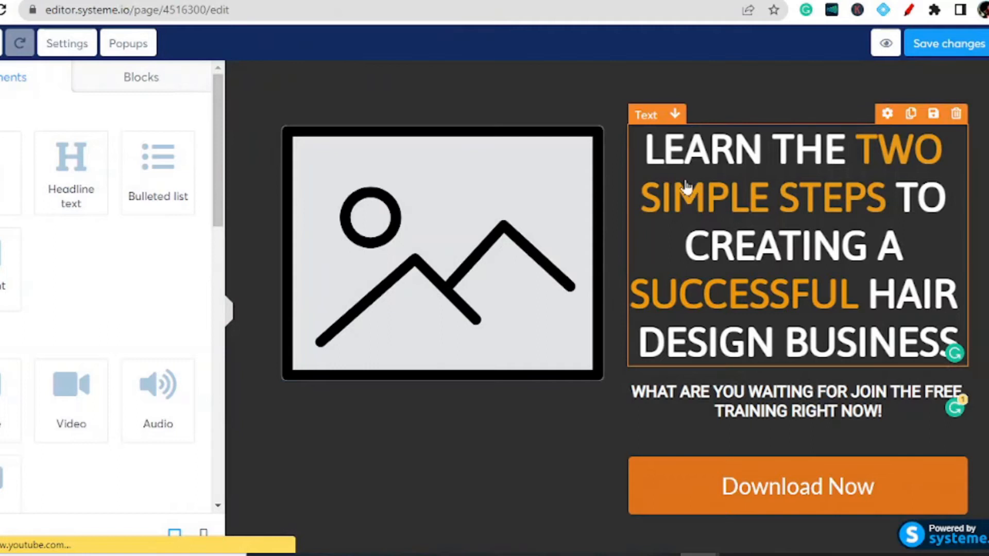
triple_click(645, 147)
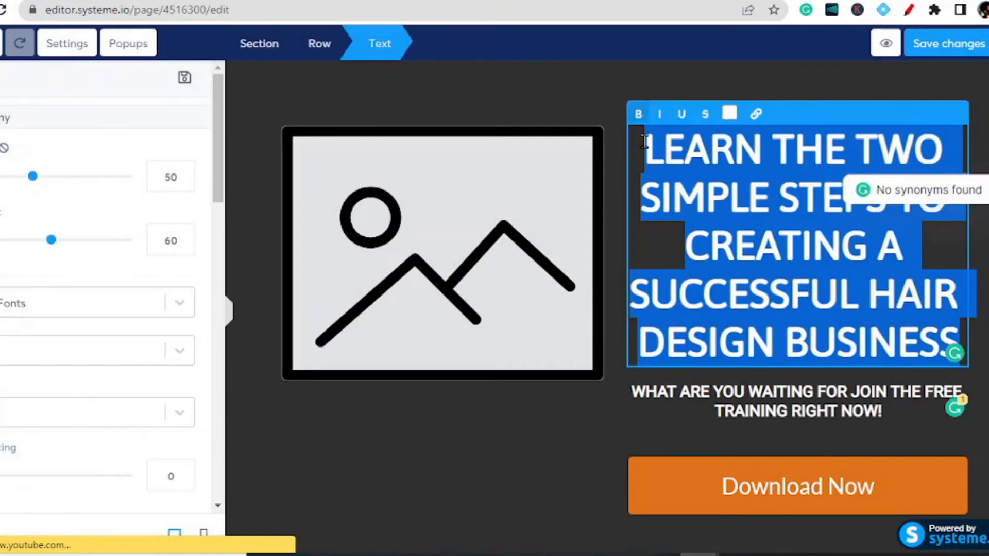
key("BackSpace")
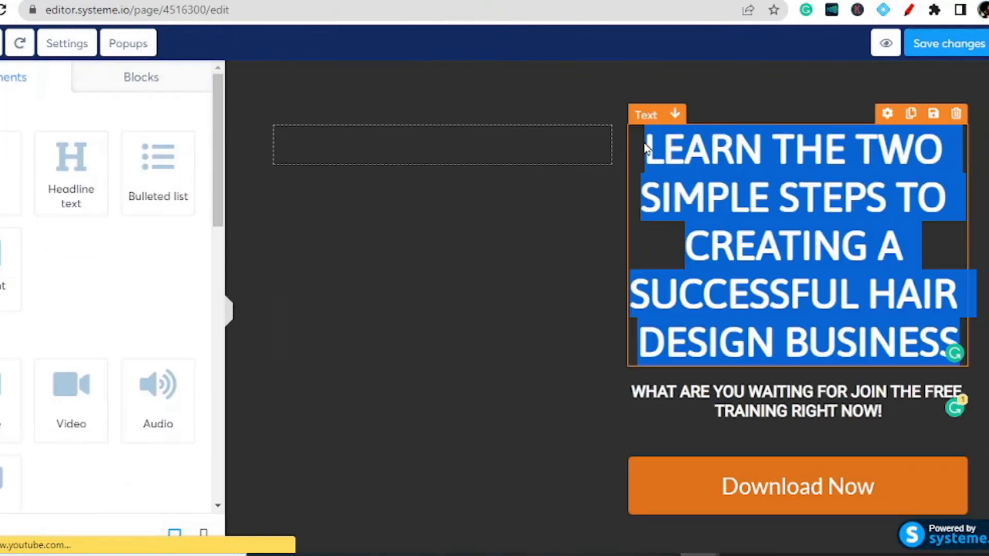
left_click(753, 109)
scroll(783, 175, "down", 1)
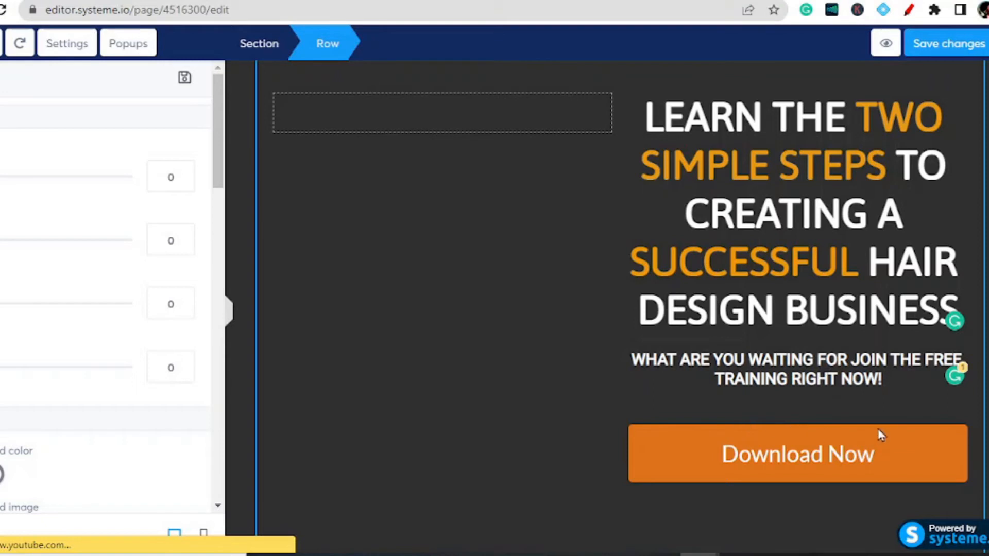
Check the Download Now button and the blocks list, and add an image element to the empty column beside the headline
left_click(779, 453)
scroll(811, 446, "down", 2)
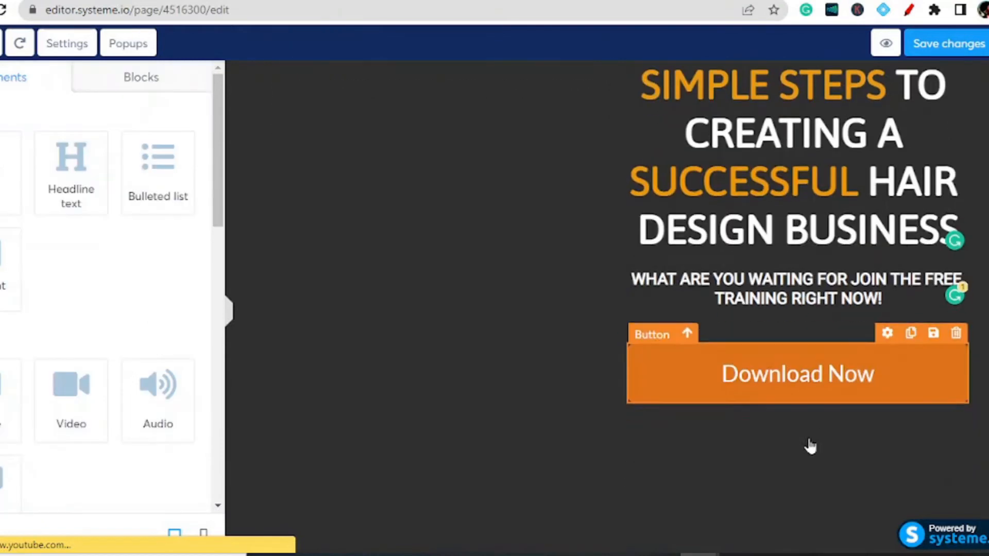
scroll(662, 378, "up", 2)
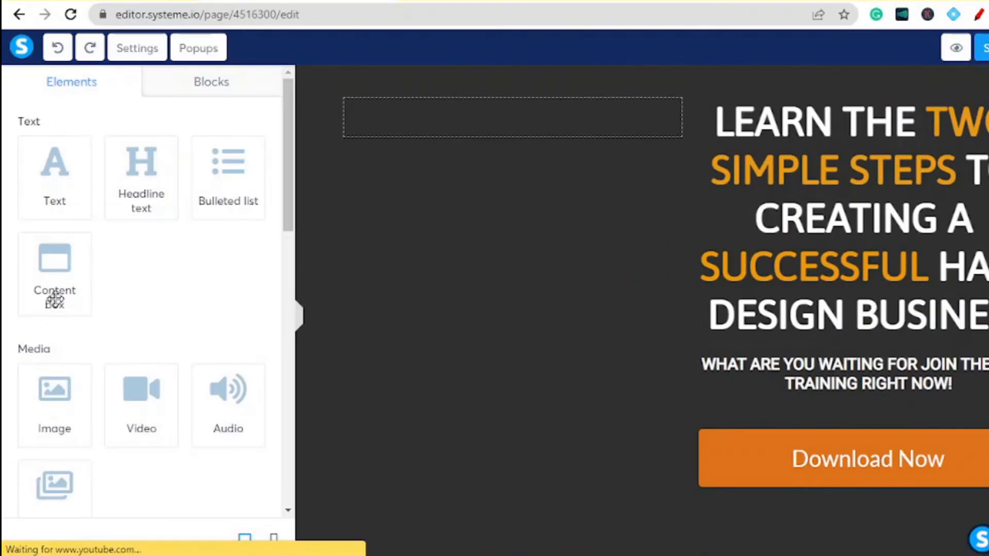
left_click_drag(55, 392, 32, 391)
left_click(212, 88)
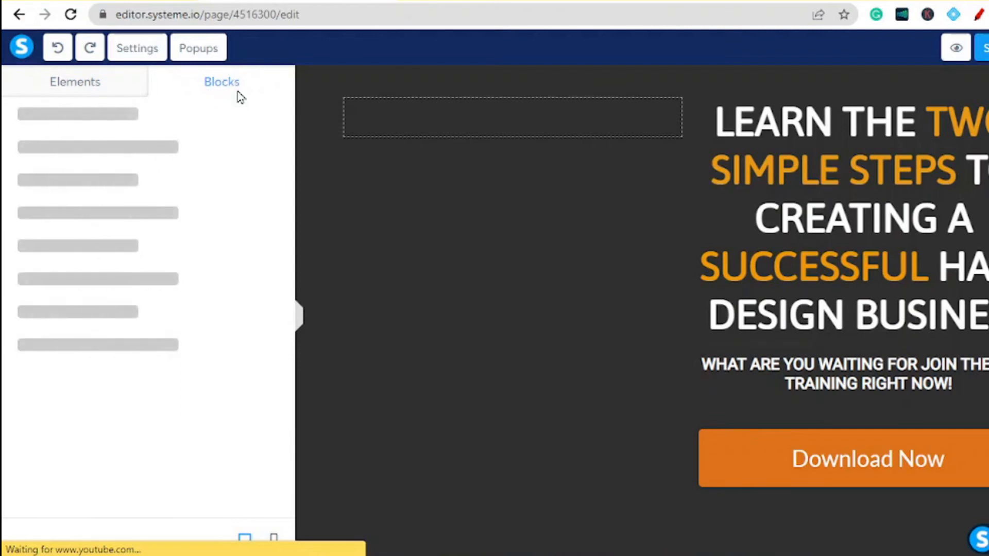
left_click(96, 86)
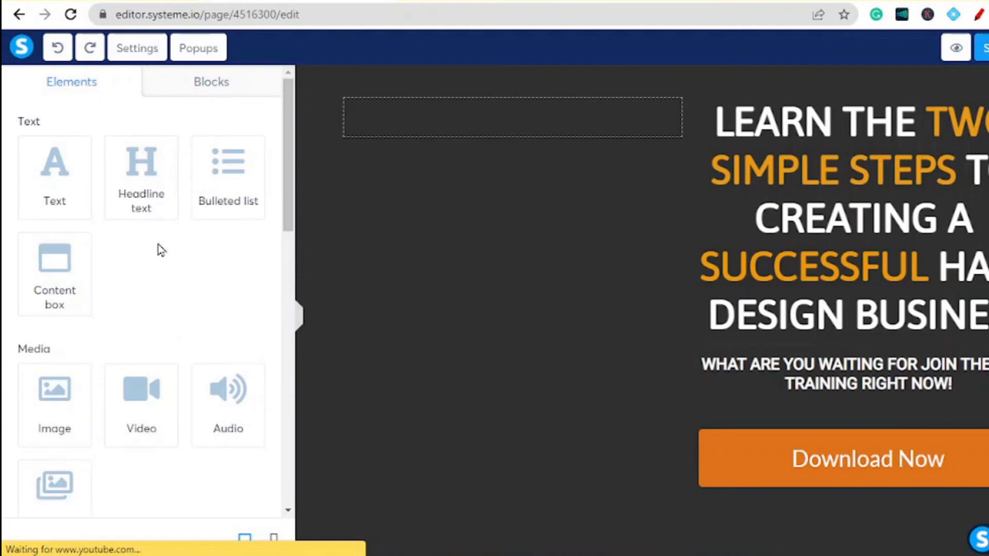
left_click_drag(52, 400, 463, 117)
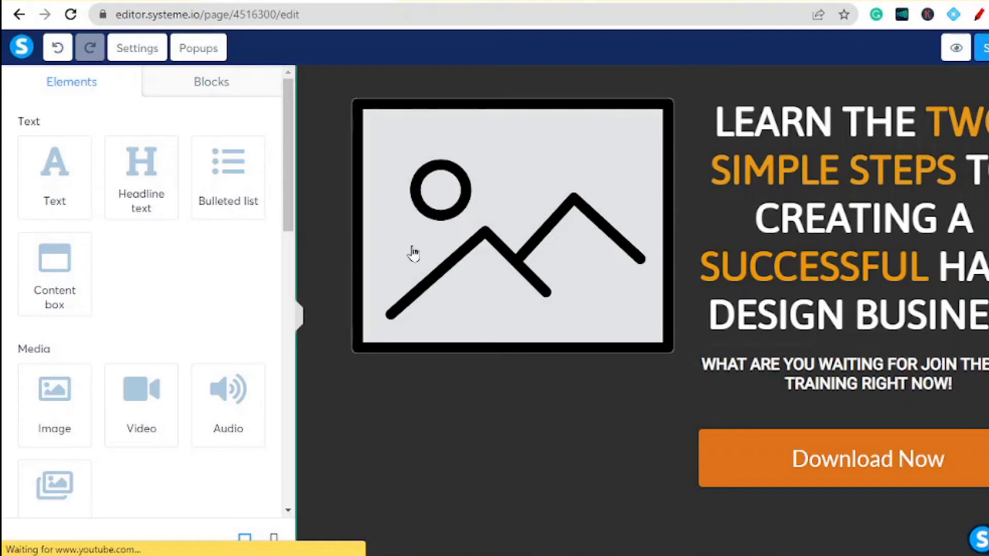
Open the new image's settings and review the options for the action when it is clicked
left_click(477, 227)
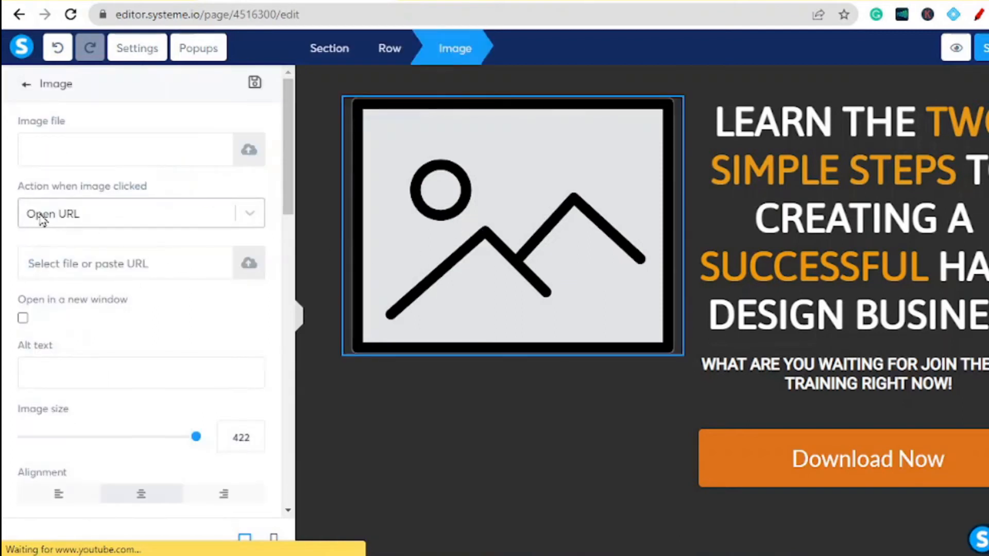
left_click(99, 223)
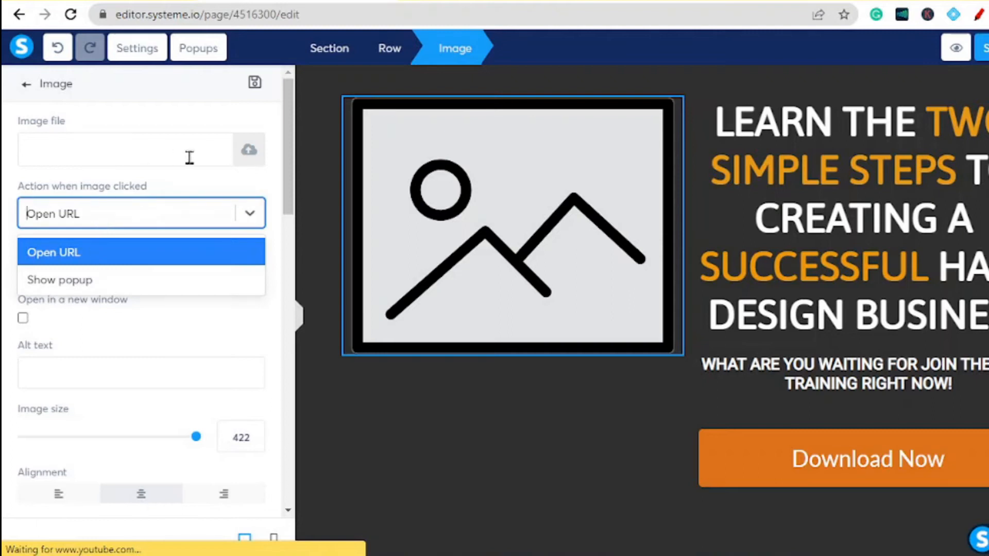
left_click(473, 208)
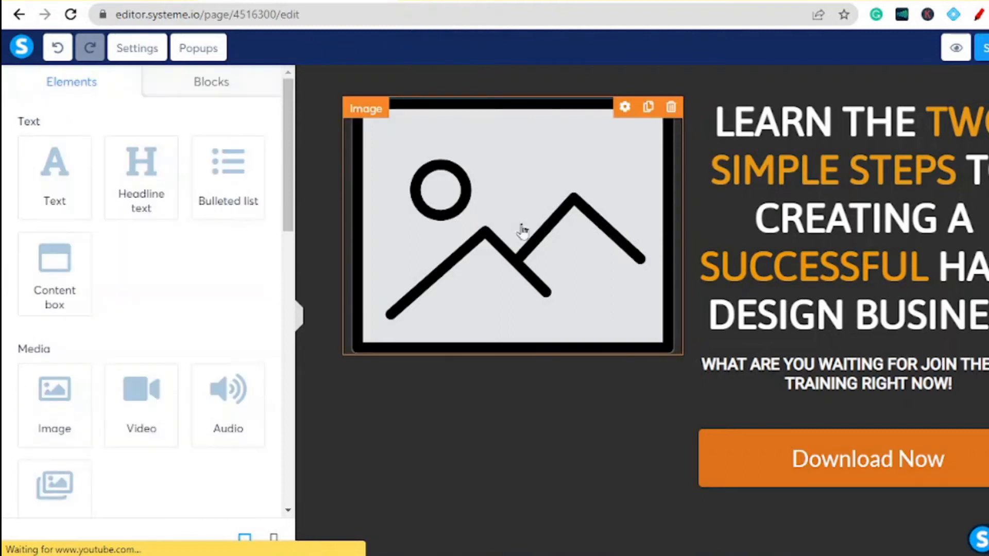
Examine the page layout and the available media, column layout, form and social elements
scroll(445, 394, "down", 3)
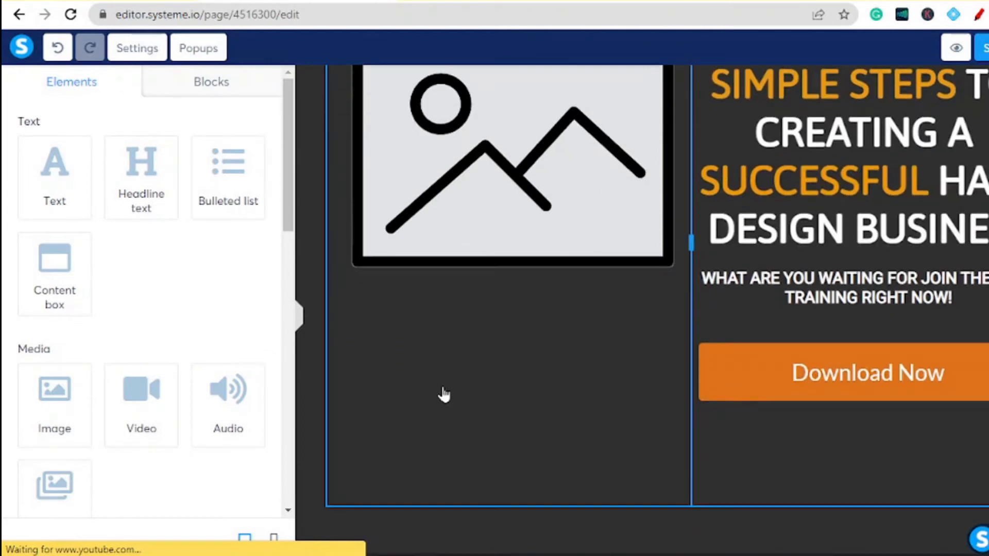
scroll(199, 373, "down", 3)
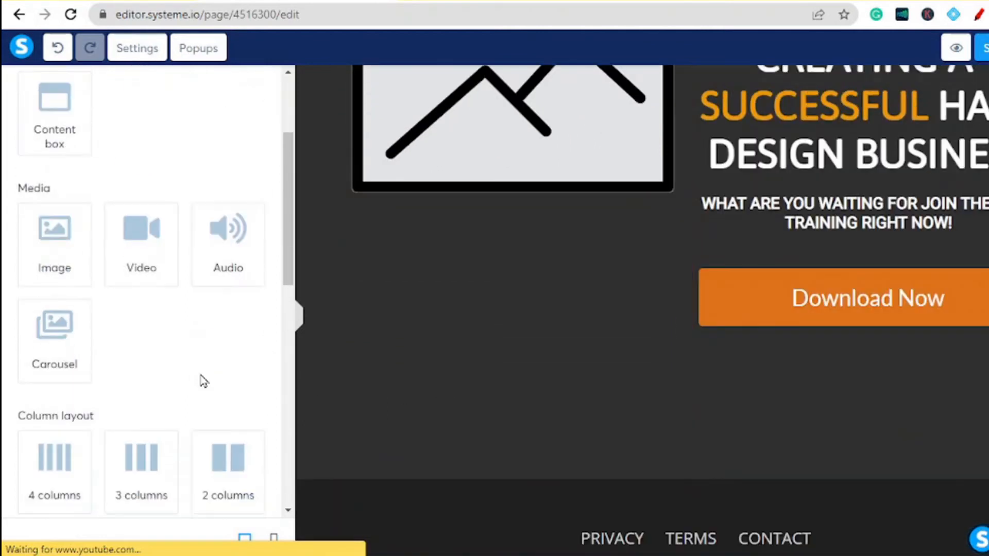
scroll(204, 381, "down", 3)
scroll(201, 380, "down", 2)
scroll(201, 373, "up", 4)
scroll(191, 355, "down", 3)
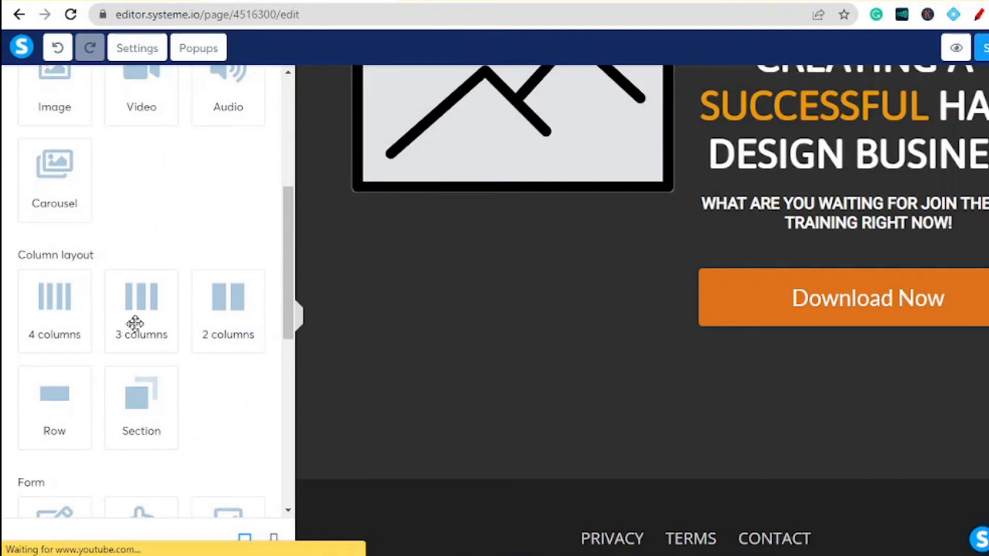
scroll(126, 356, "down", 5)
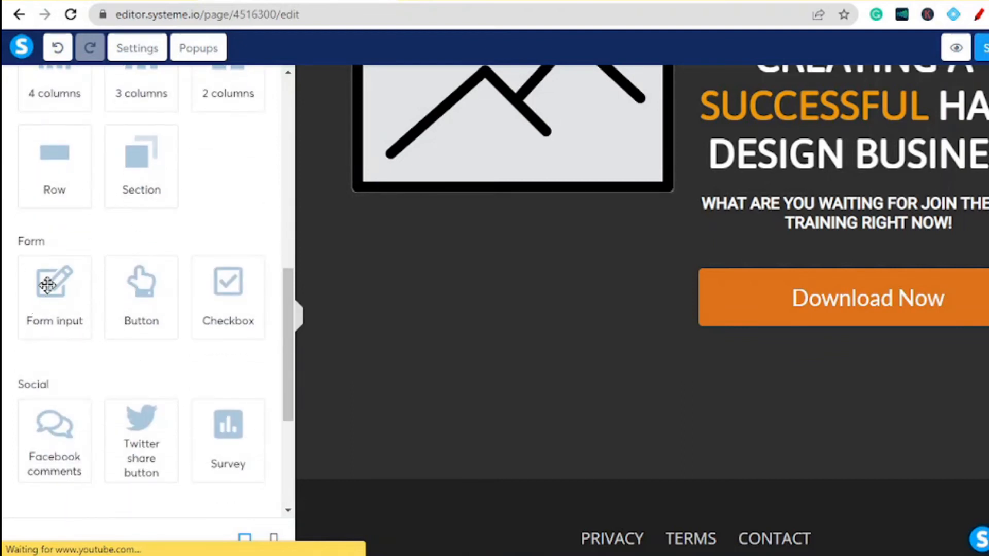
scroll(238, 331, "up", 10)
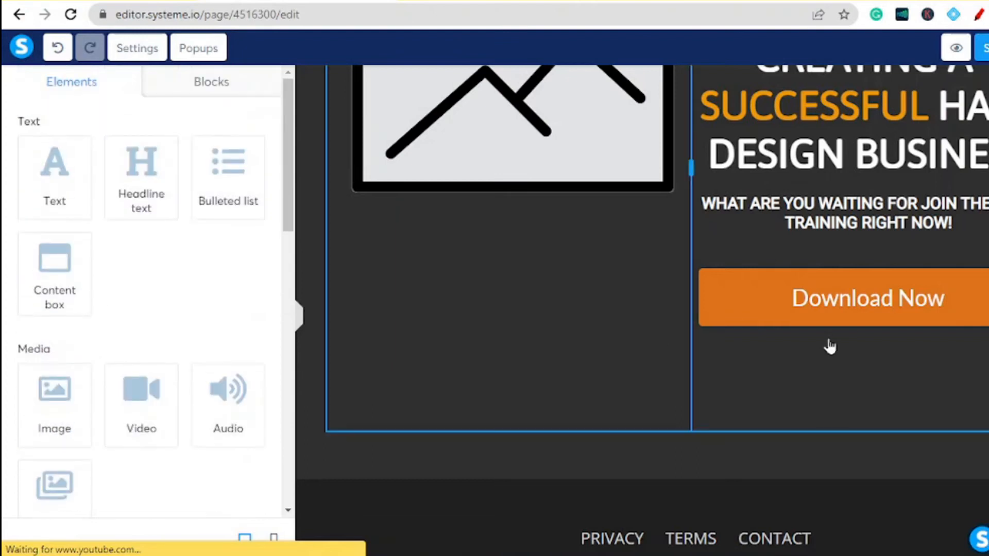
scroll(827, 347, "up", 4)
scroll(829, 342, "down", 3)
Check the Download Now button's settings and add a first popup to the page
left_click(811, 338)
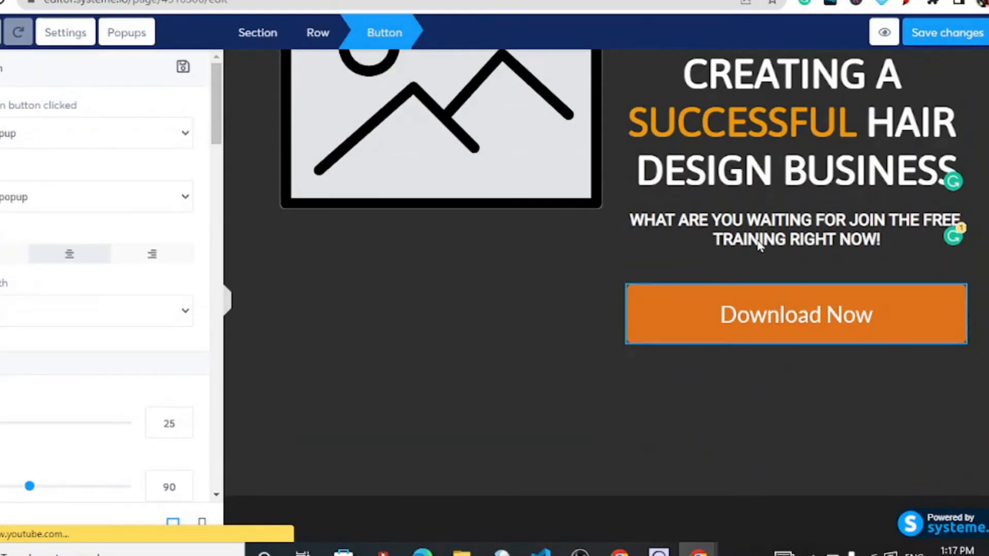
left_click(752, 313)
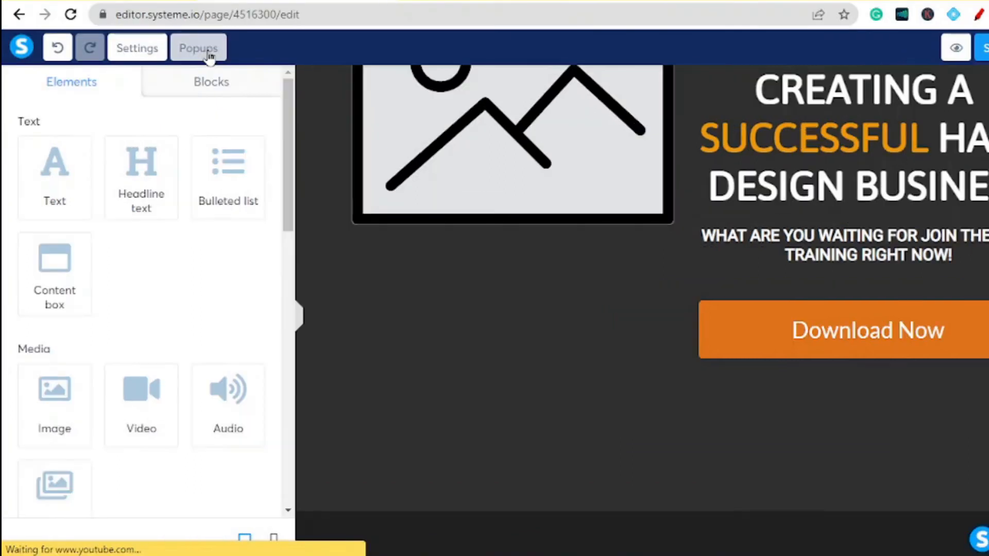
left_click(136, 40)
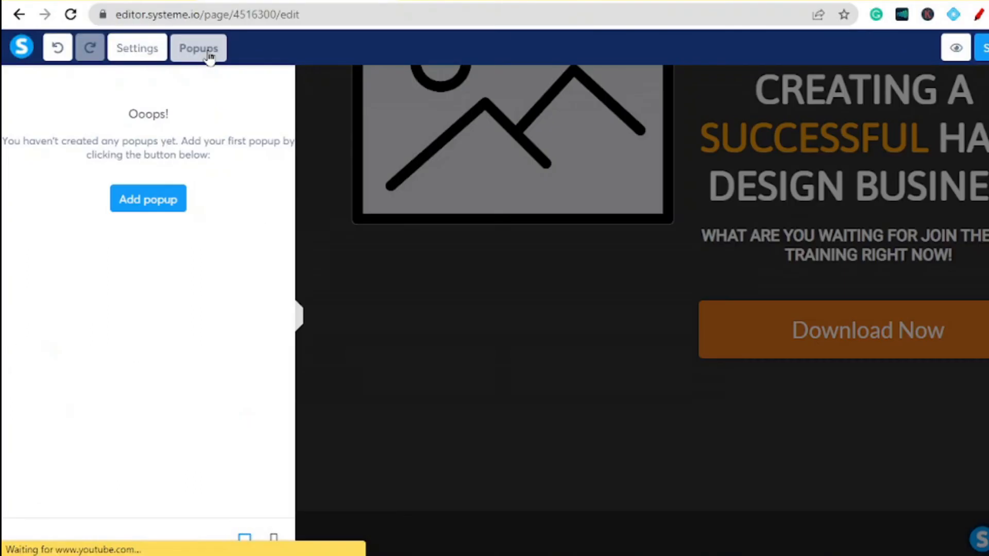
left_click(165, 207)
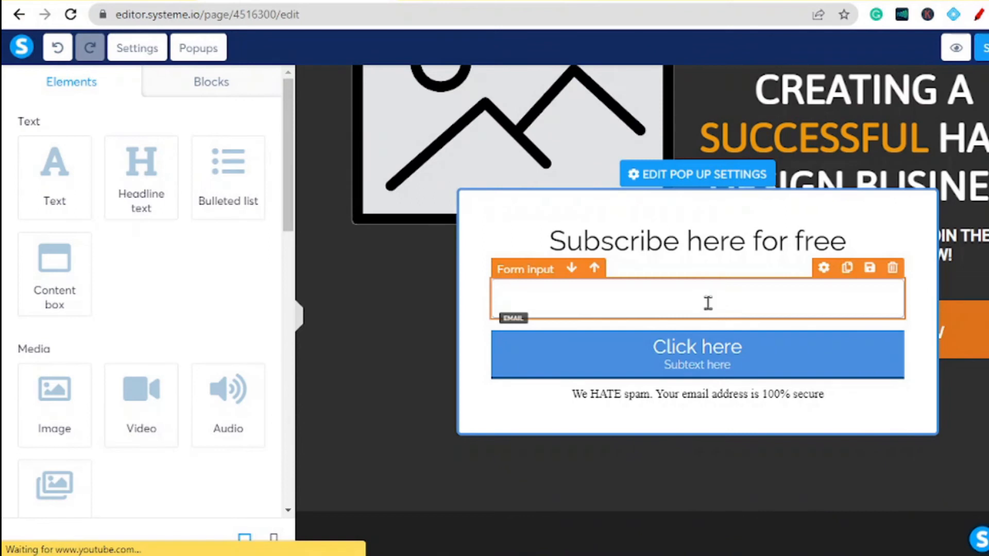
Change the popup's heading to "ONE MORE STEP! JOIN THE FREE TRAINING NOW!" and check the click actions of its button
left_click(684, 255)
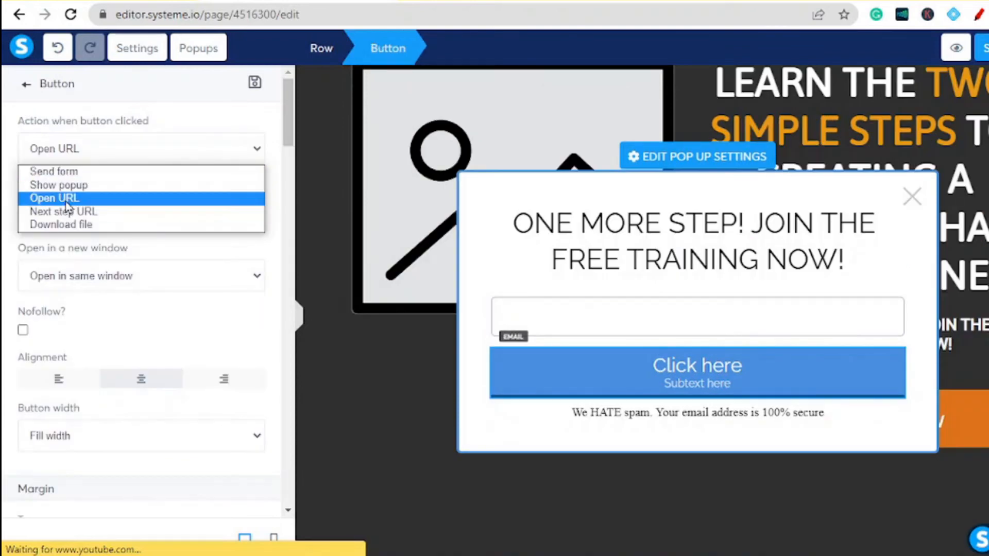
left_click(94, 226)
left_click(741, 235)
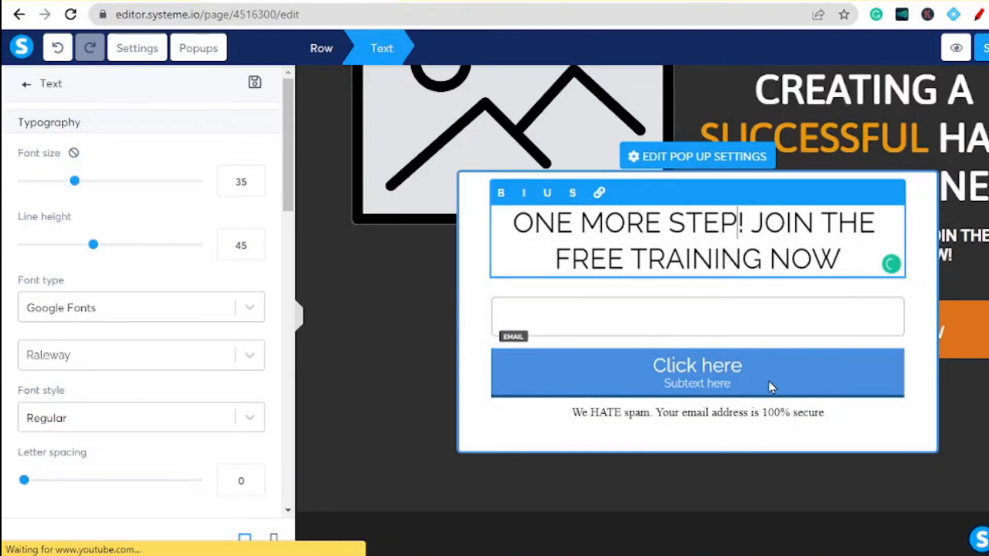
Inspect the popup's button and the settings of its email form input
left_click(735, 369)
left_click(718, 326)
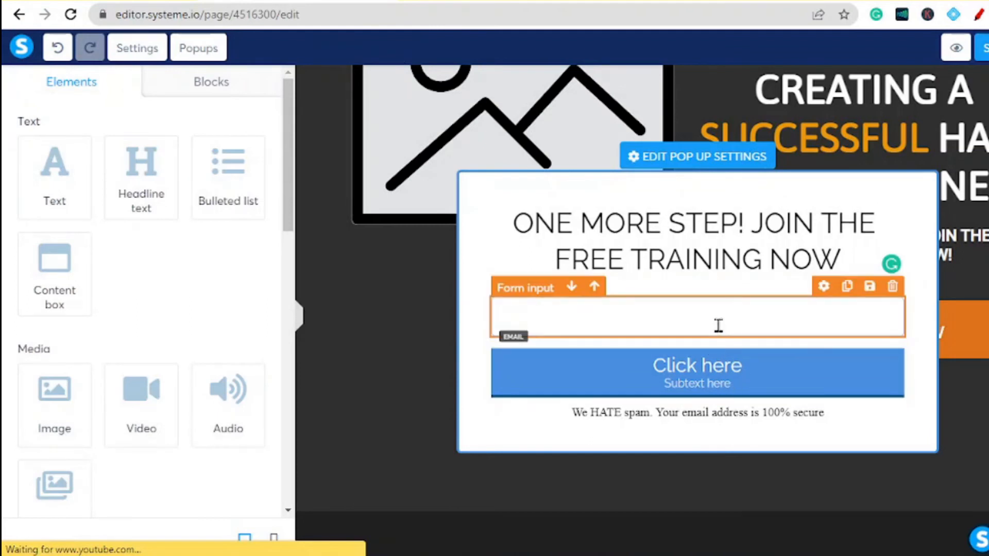
left_click(718, 325)
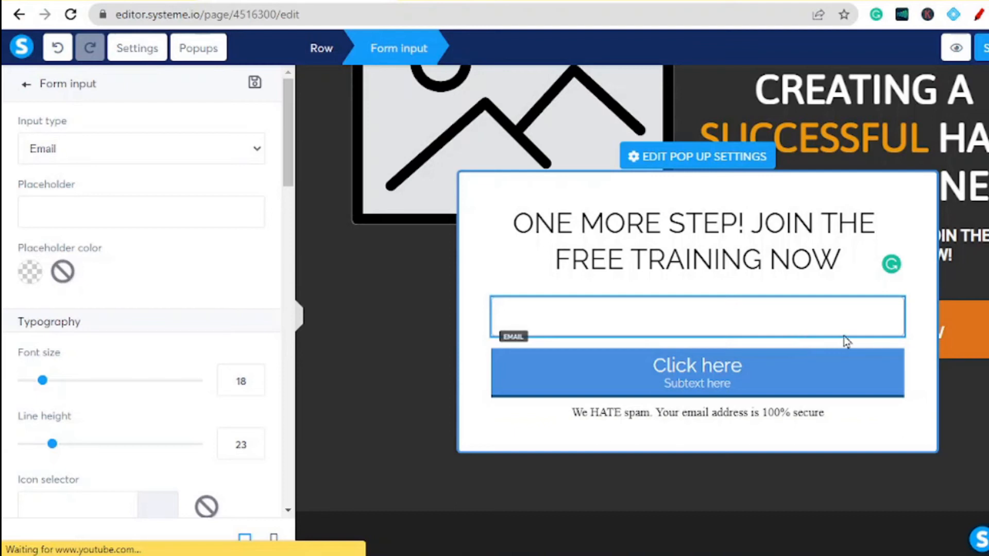
left_click(874, 340)
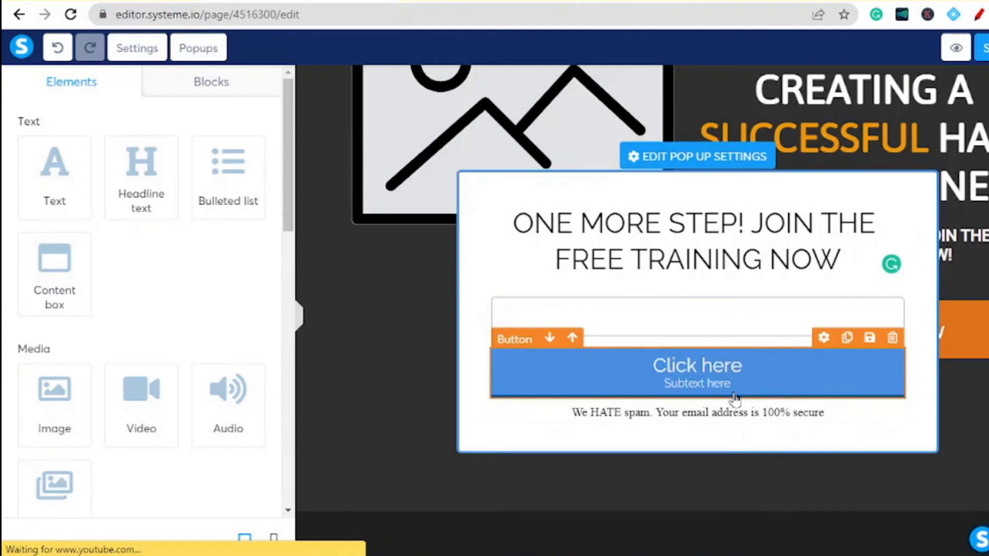
Open the popup's settings and set its close button to ON
left_click(669, 421)
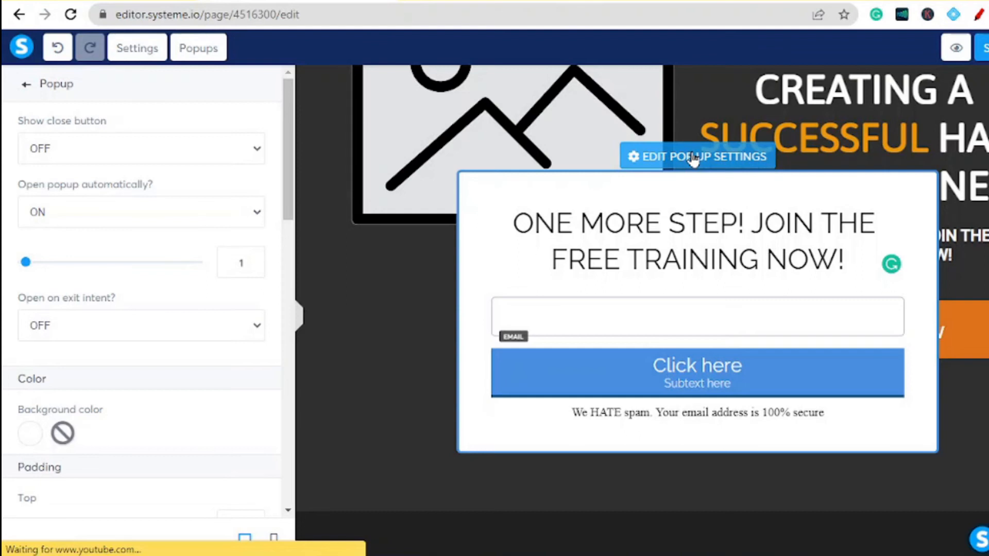
left_click(110, 151)
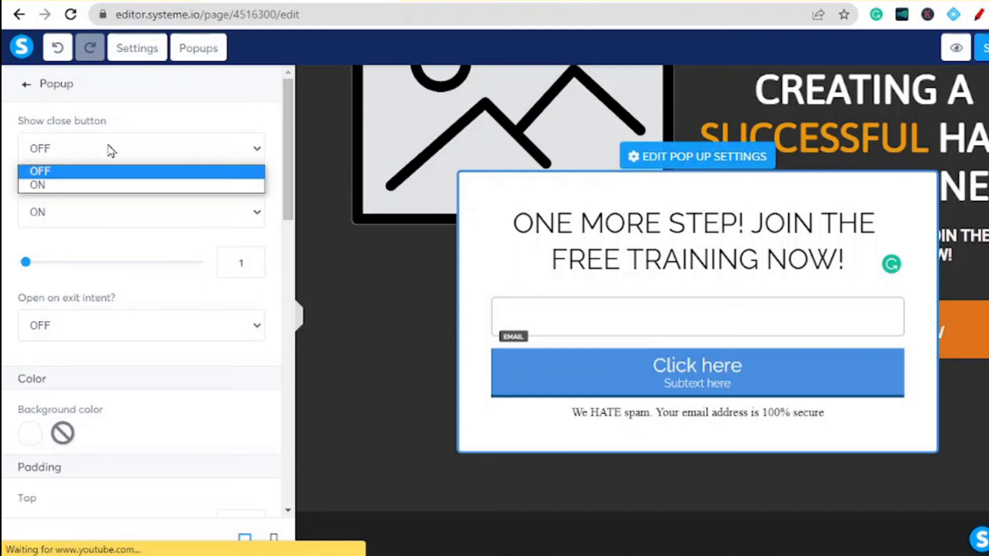
left_click(95, 187)
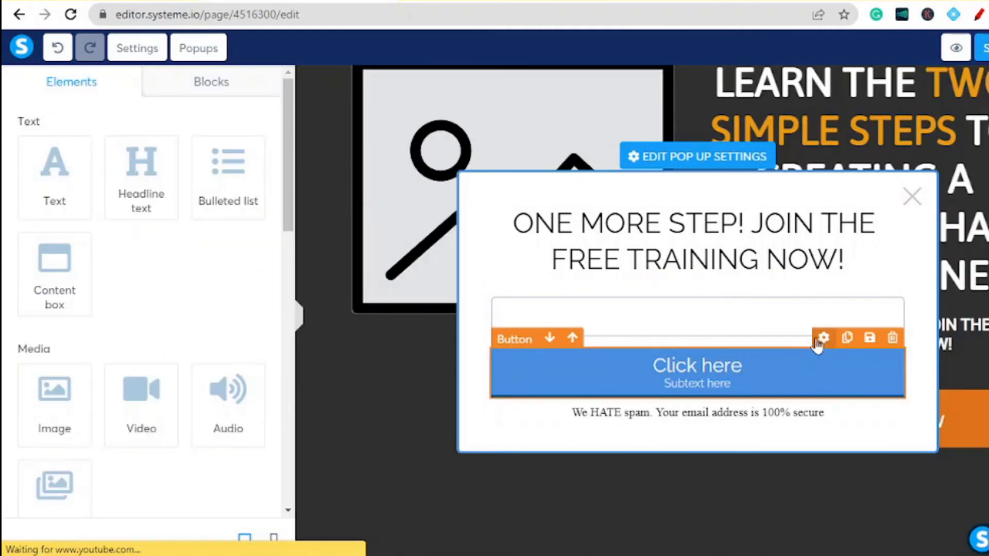
left_click(848, 341)
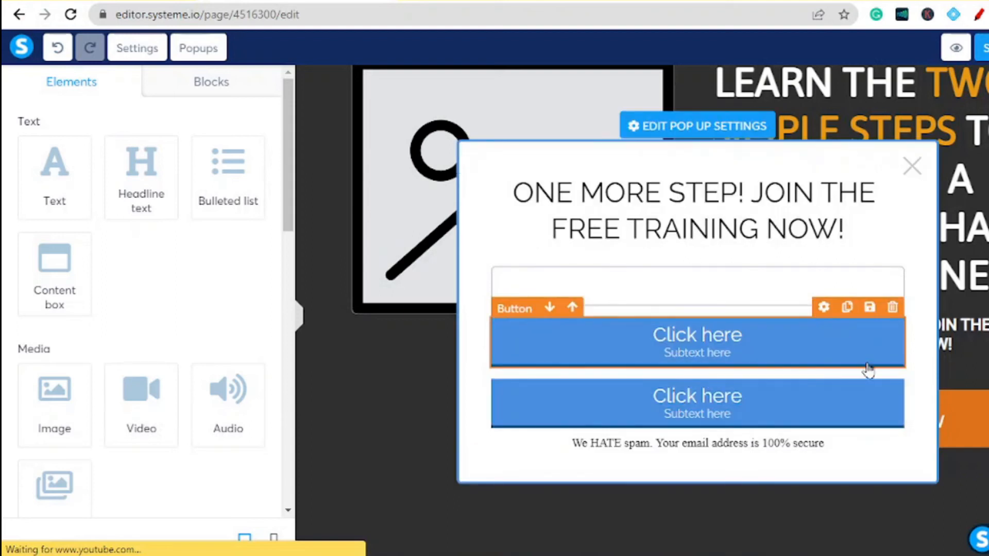
left_click(893, 309)
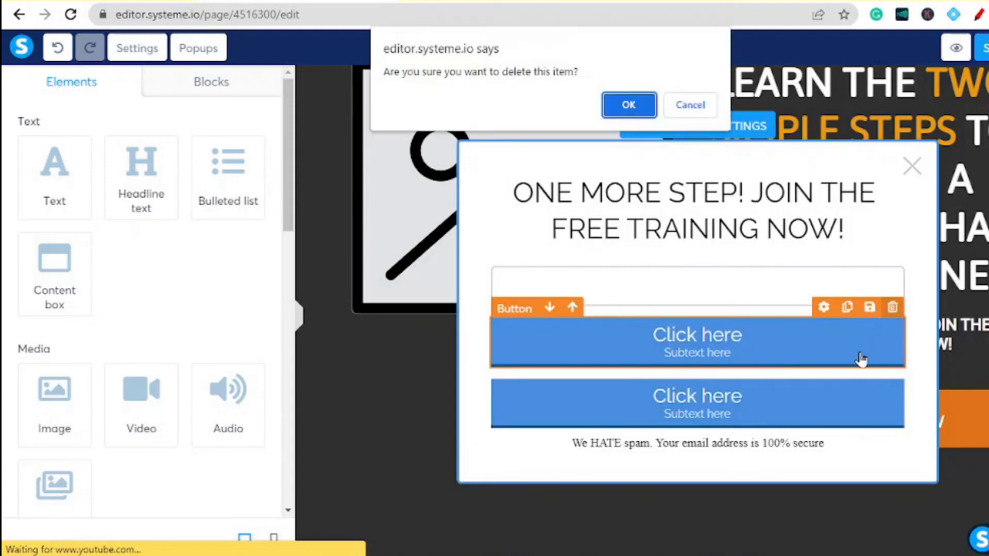
left_click(652, 115)
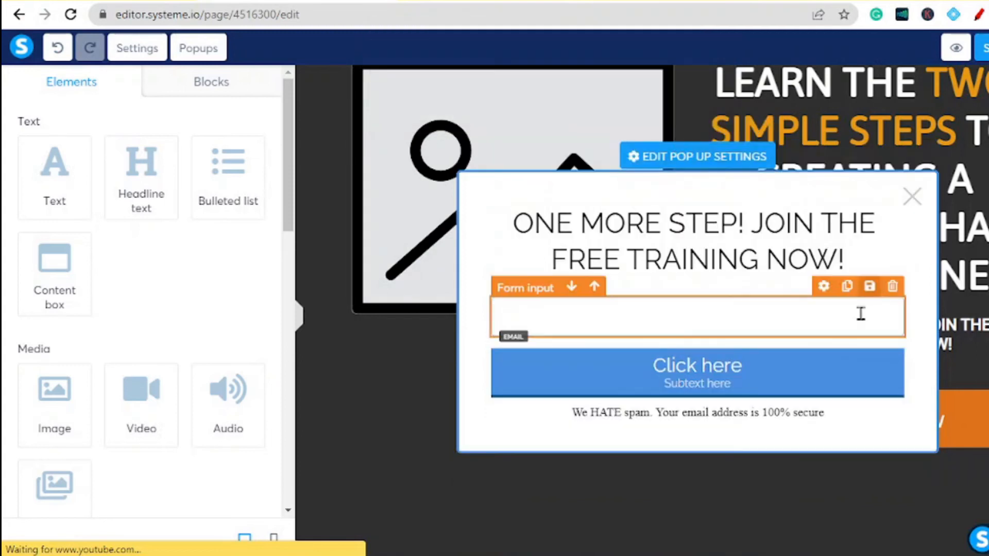
Try the Download file action on the popup's button and set it to Open URL in a new window
left_click(824, 337)
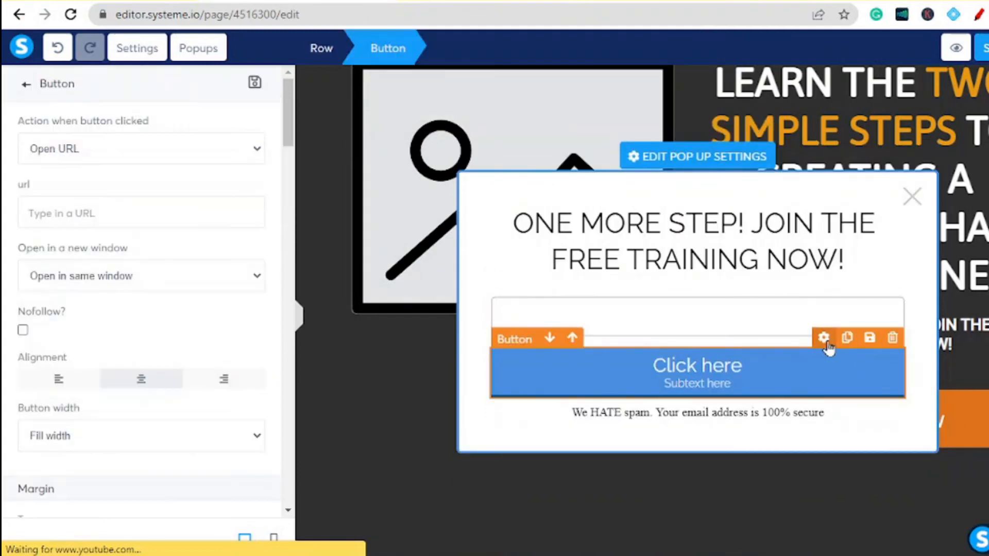
left_click(127, 153)
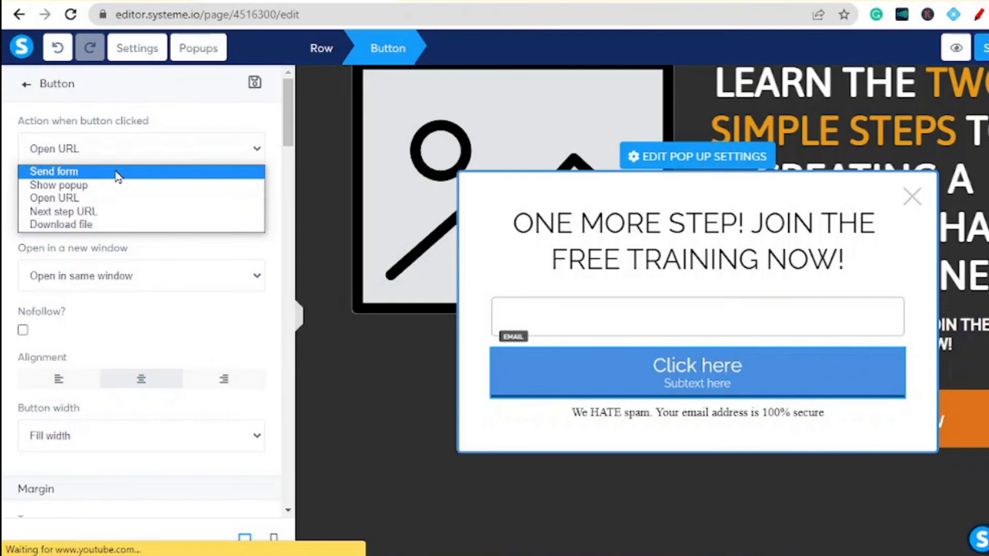
left_click(95, 225)
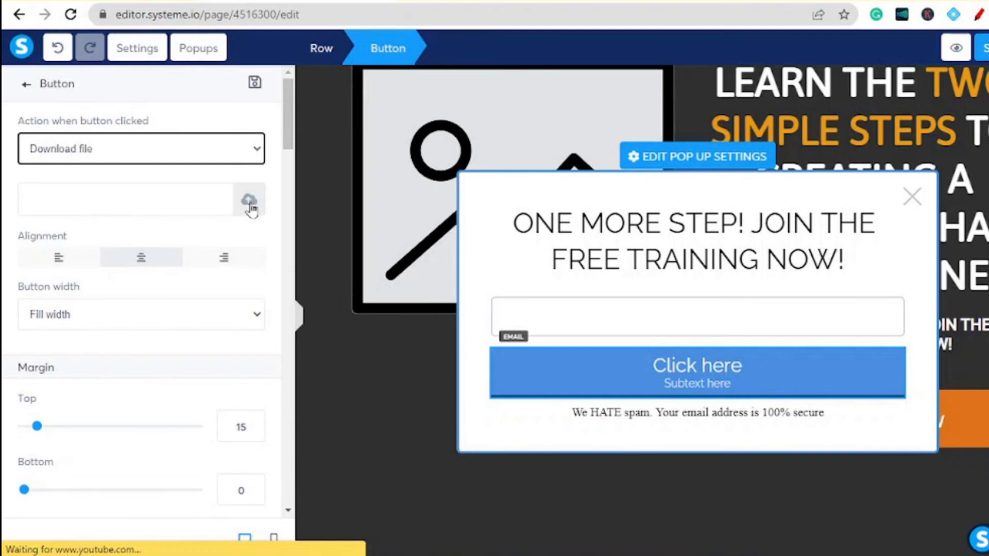
left_click(219, 156)
left_click(187, 210)
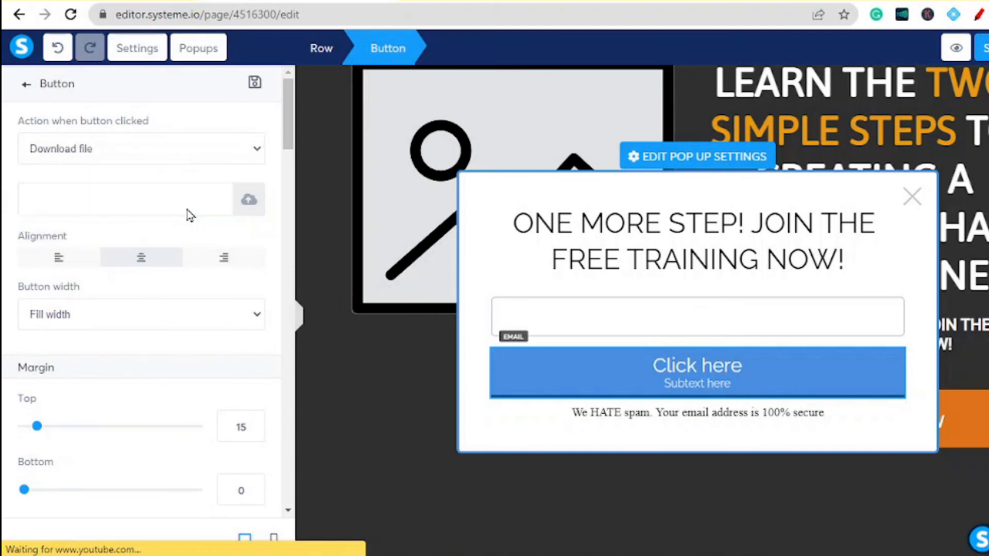
left_click(231, 153)
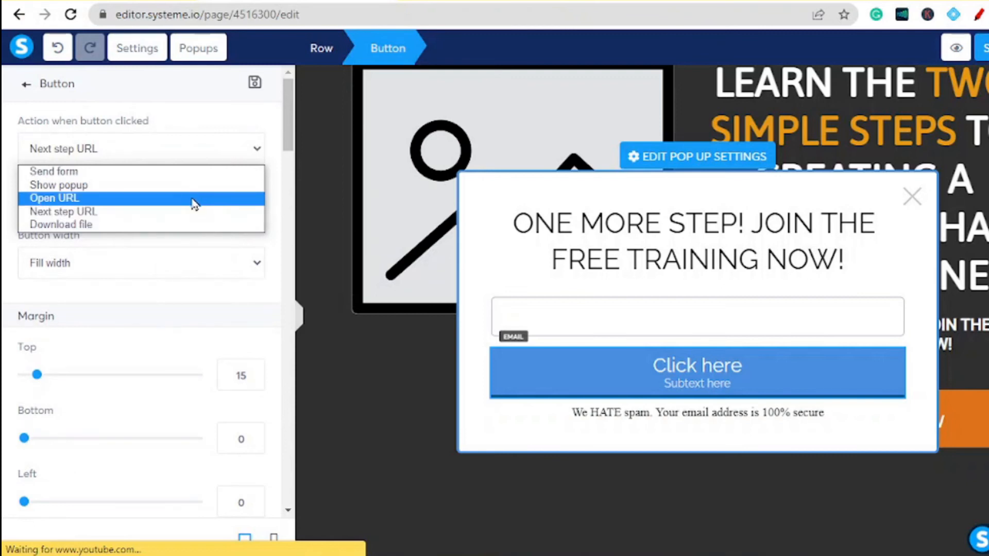
left_click(194, 199)
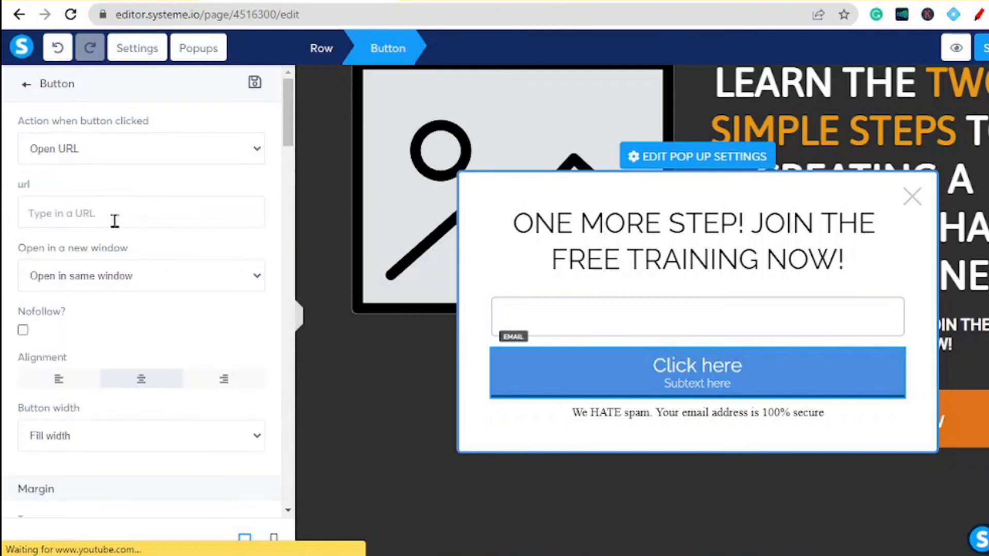
scroll(129, 227, "down", 2)
left_click(135, 198)
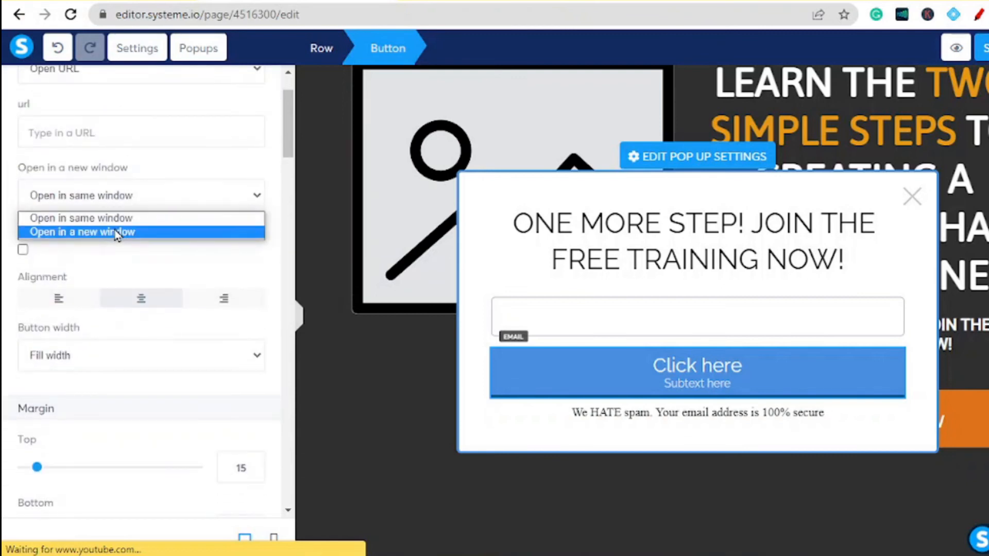
left_click(118, 232)
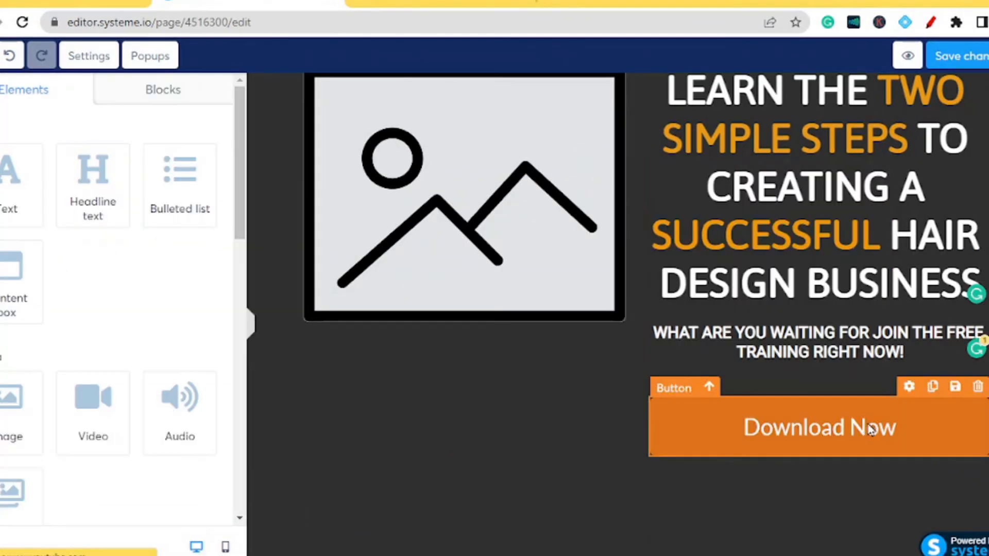
Set the Download Now button to show Popup №2 and save the page changes
left_click(919, 422)
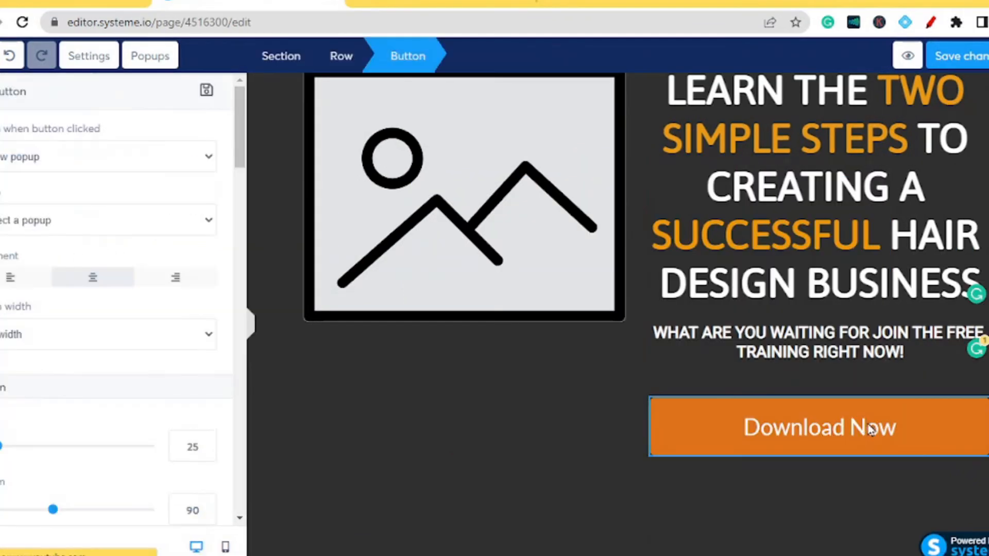
left_click(778, 419)
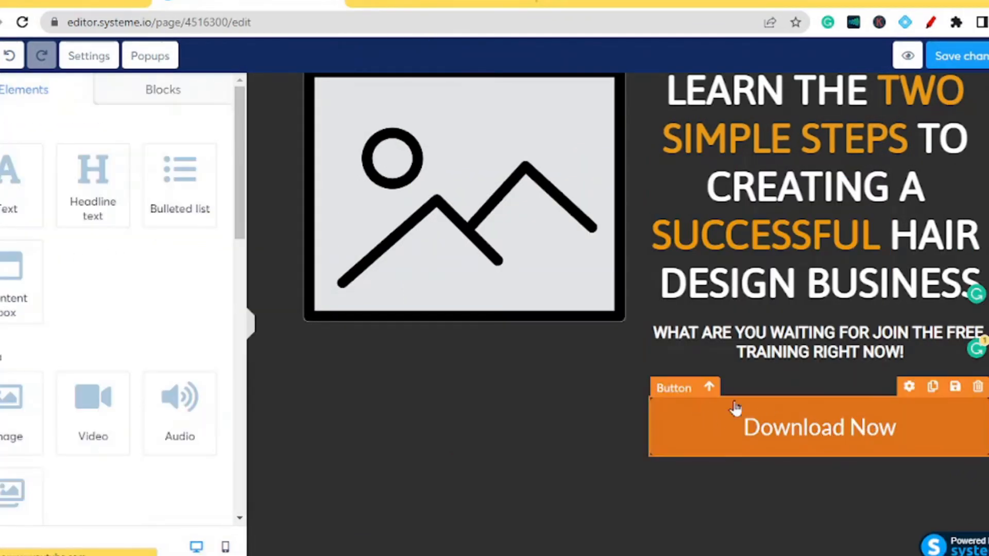
mouse_move(915, 435)
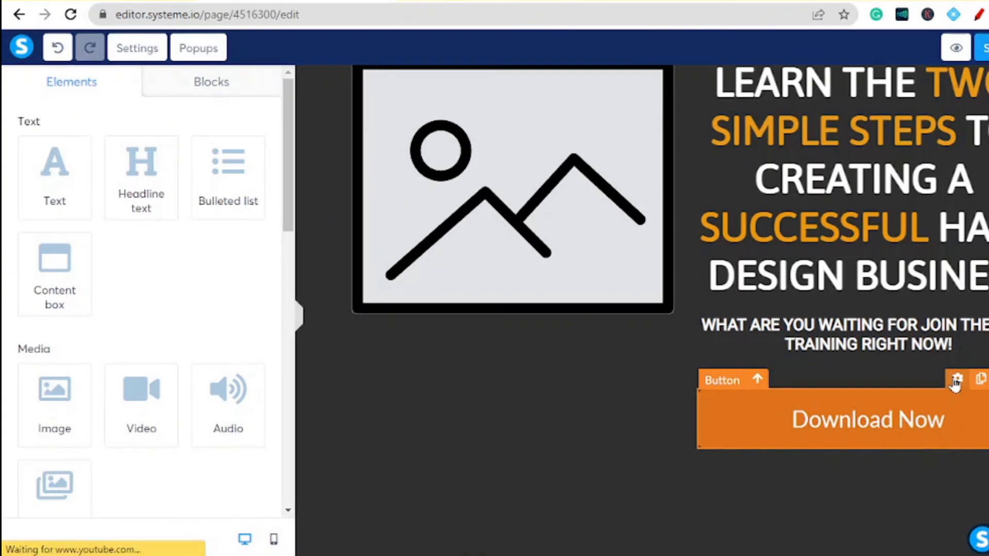
left_click(956, 381)
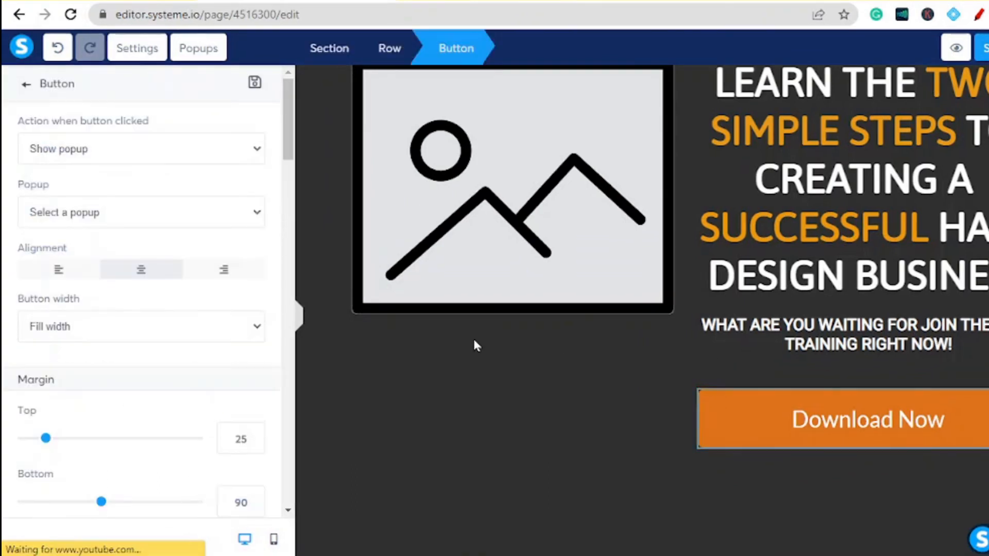
left_click(76, 155)
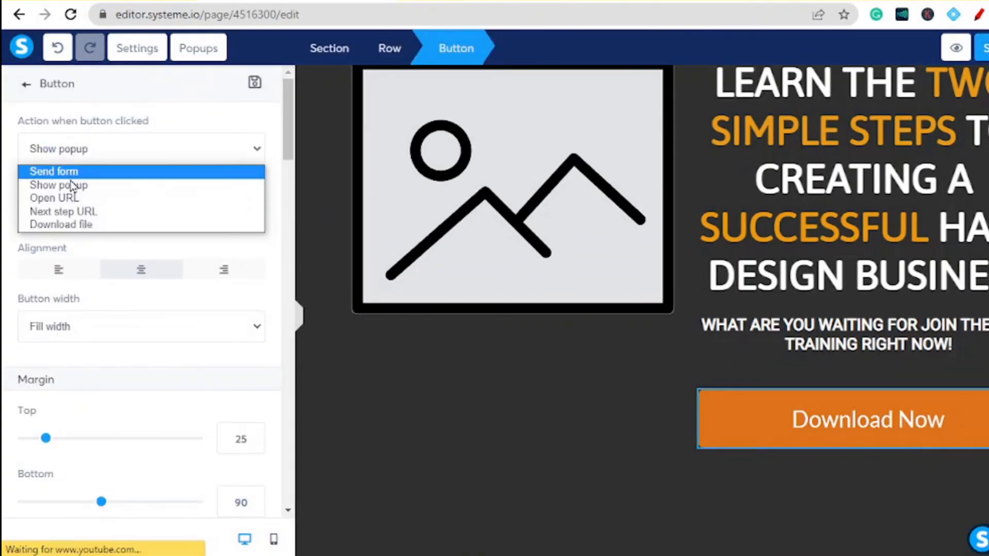
left_click(74, 184)
left_click(79, 199)
left_click(89, 263)
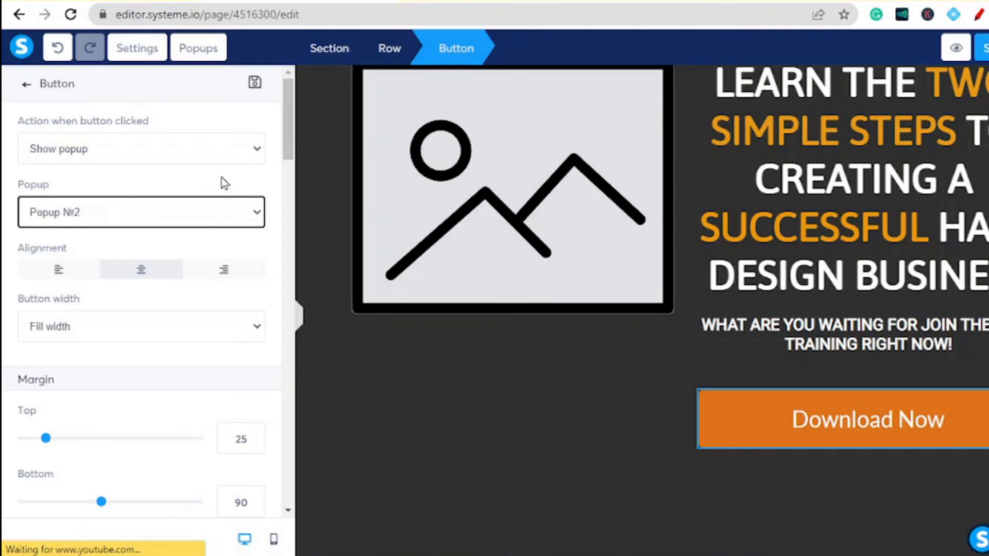
scroll(247, 311, "down", 8)
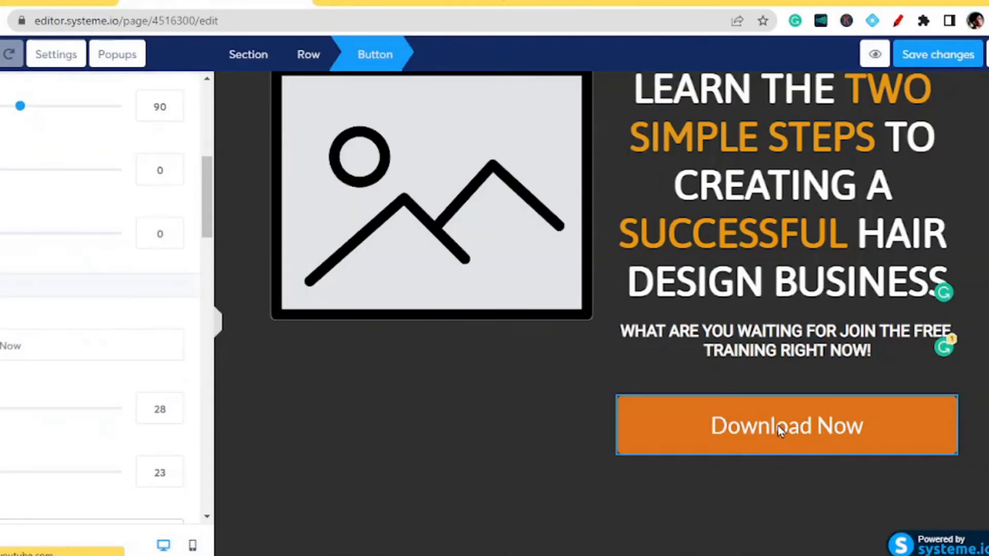
left_click(935, 58)
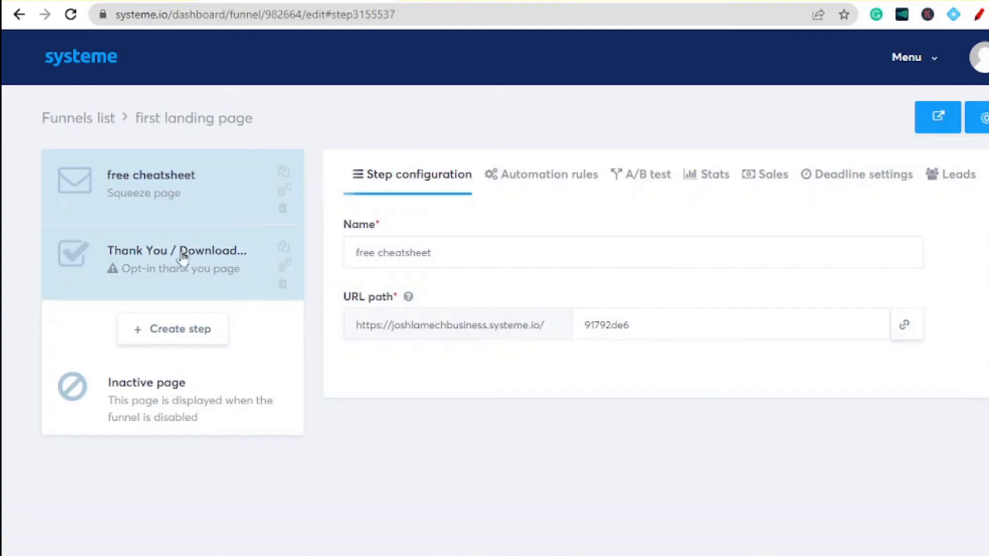
Browse the page templates for the Thank You / Download step and preview the Congratulations! template
left_click(135, 254)
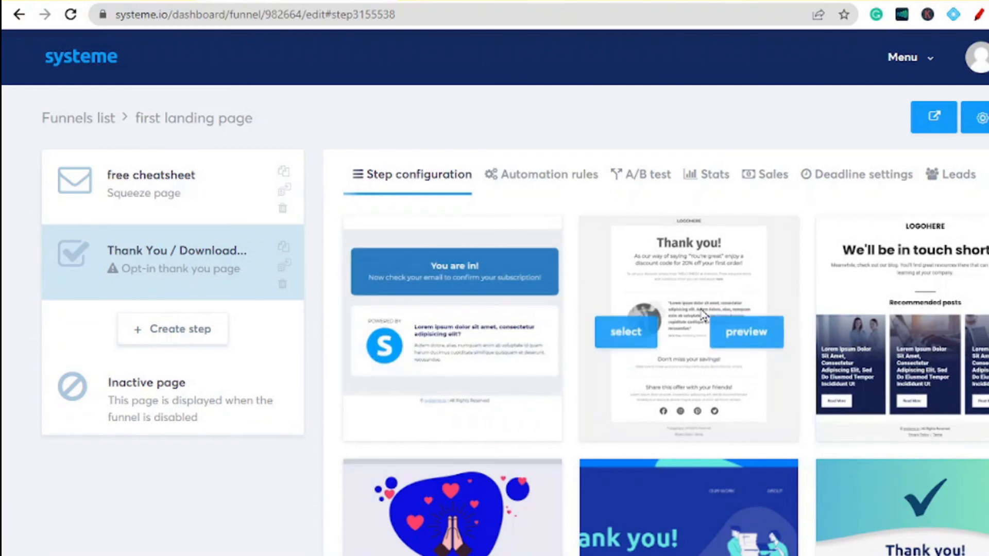
mouse_move(508, 330)
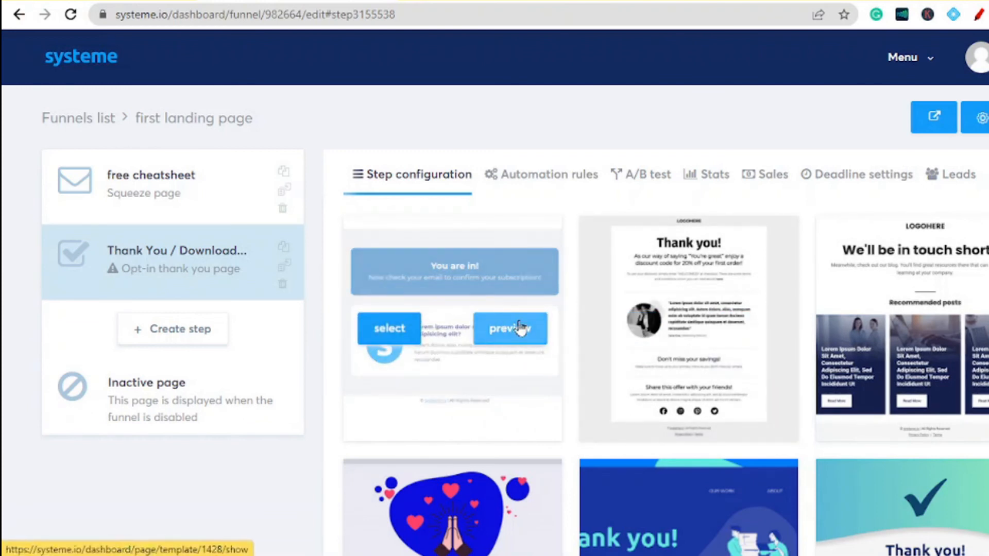
scroll(517, 328, "down", 3)
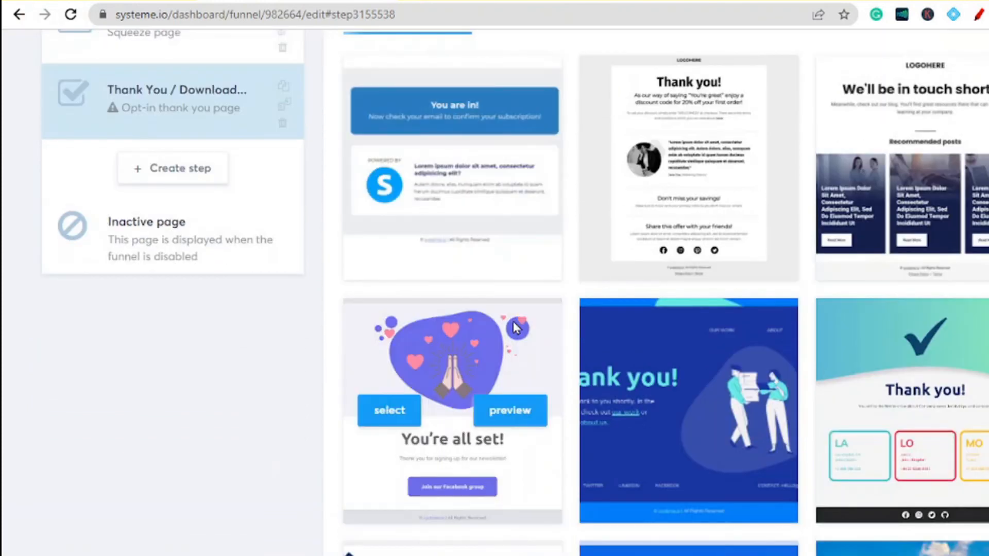
scroll(517, 328, "up", 3)
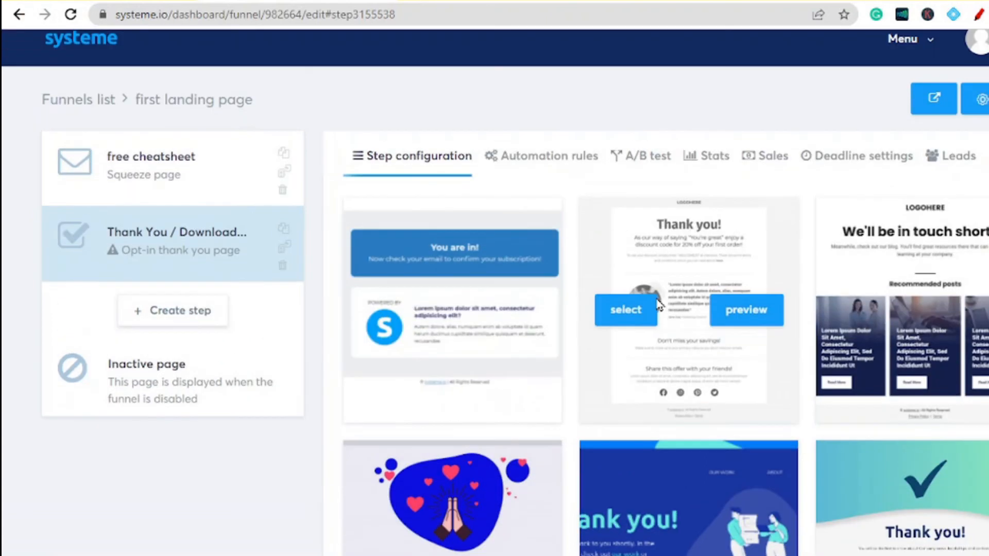
scroll(658, 304, "up", 1)
mouse_move(441, 356)
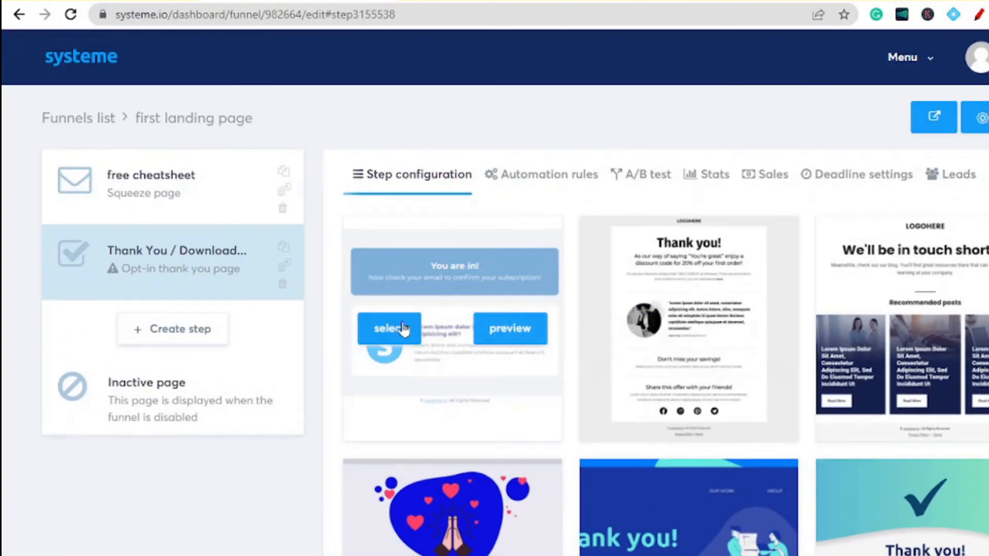
scroll(515, 330, "down", 2)
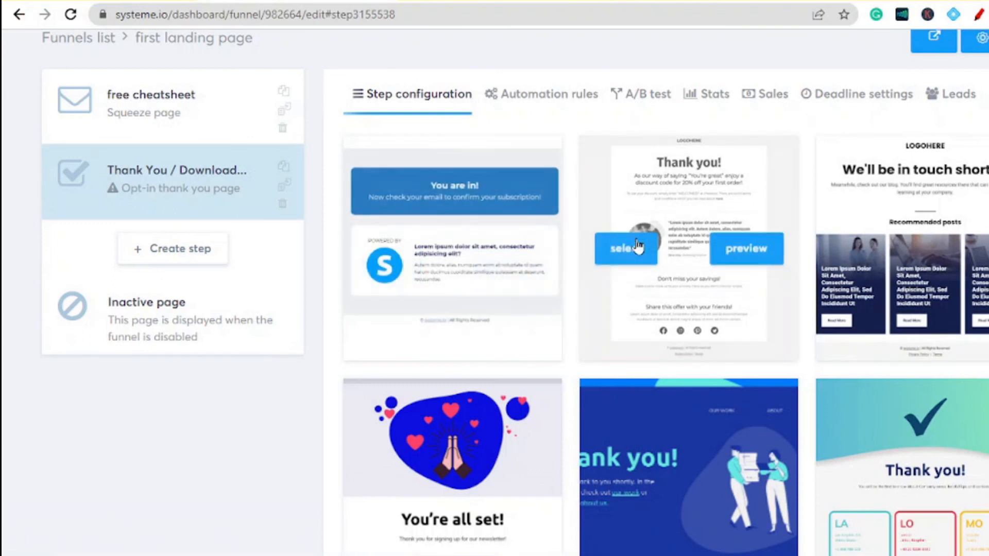
scroll(601, 343, "down", 4)
scroll(602, 332, "down", 3)
scroll(670, 322, "down", 5)
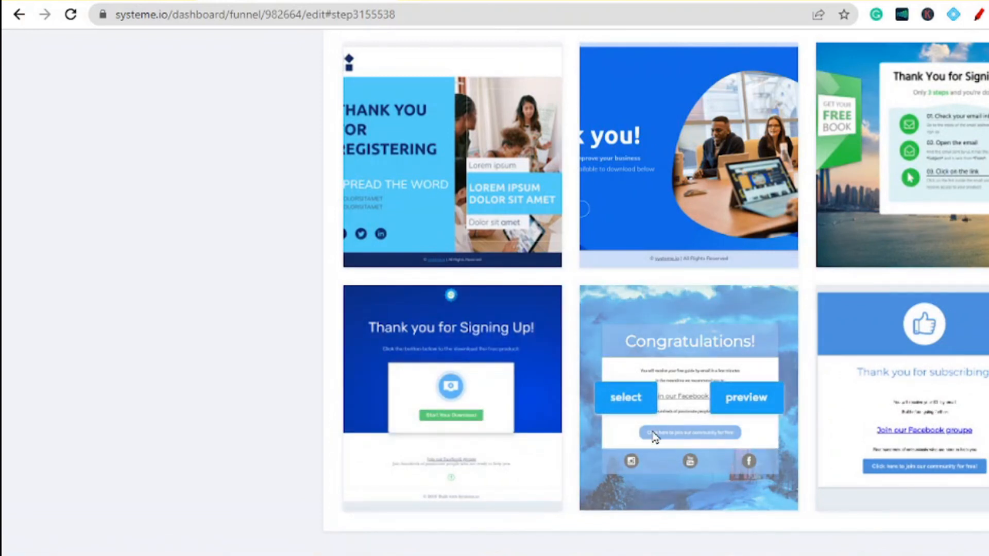
left_click(749, 402)
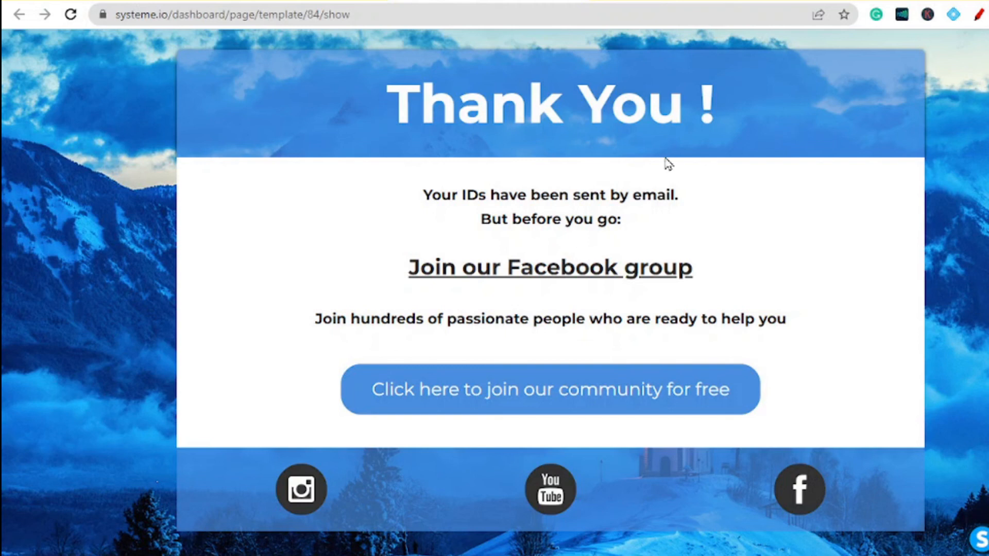
left_click(296, 1)
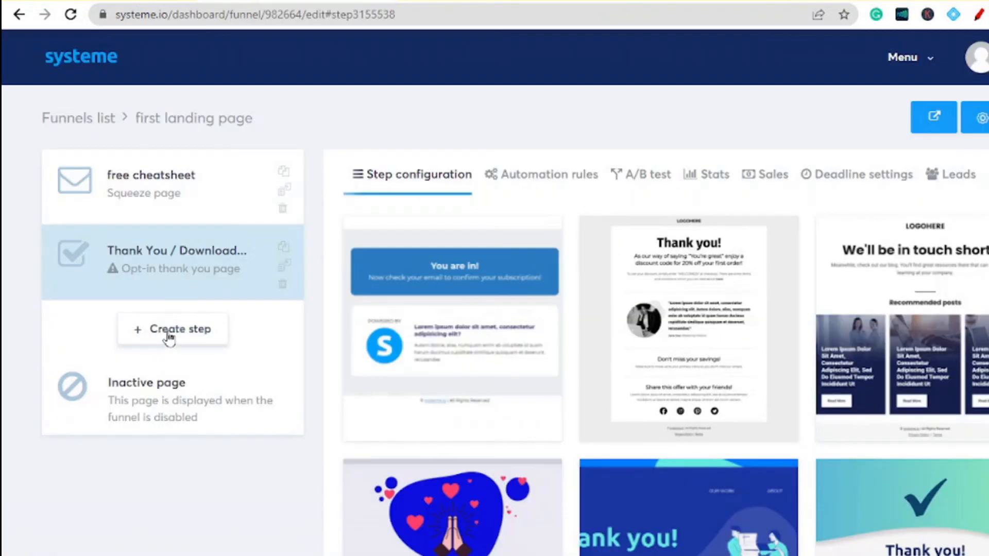
Review the step types available for a new funnel step and close the form without saving
left_click(169, 336)
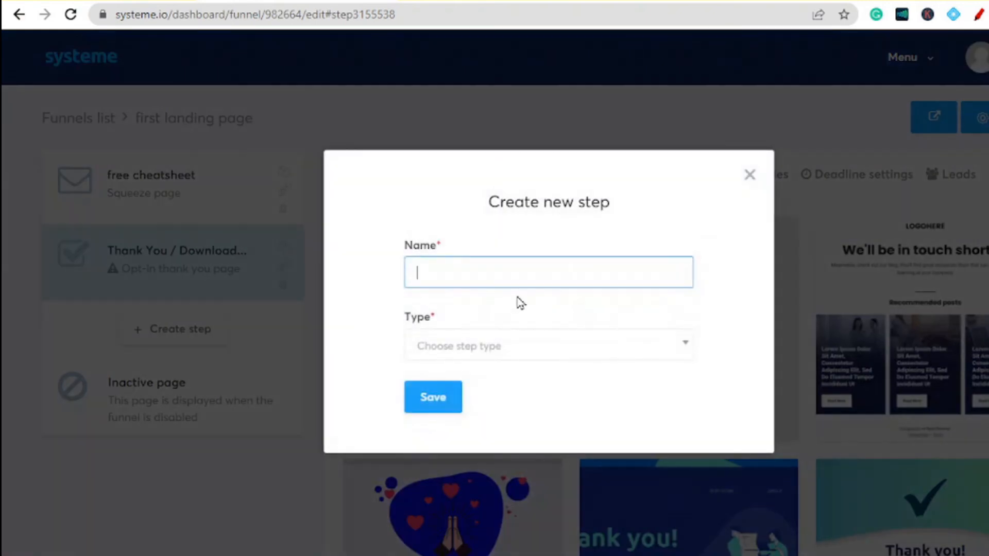
left_click(648, 354)
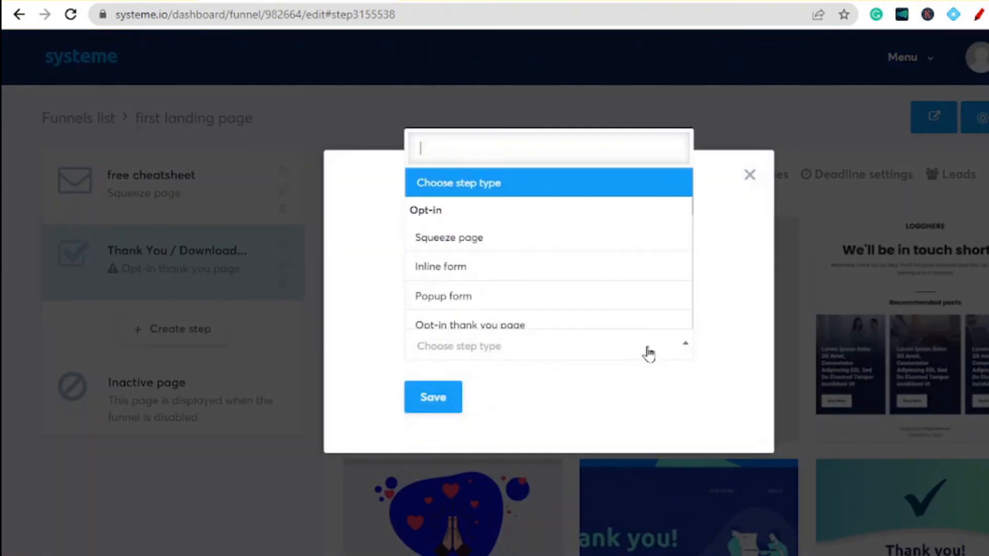
scroll(543, 276, "down", 3)
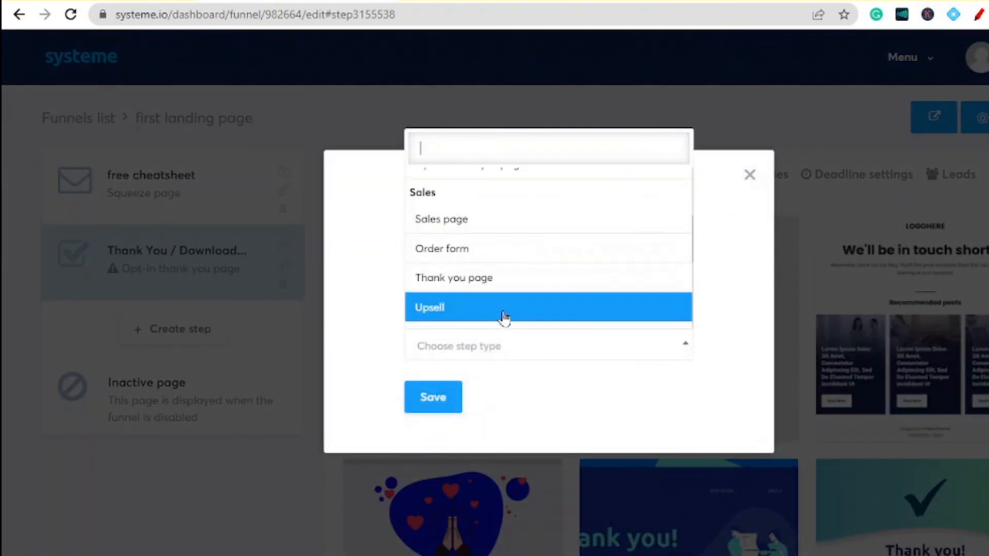
scroll(512, 240, "down", 2)
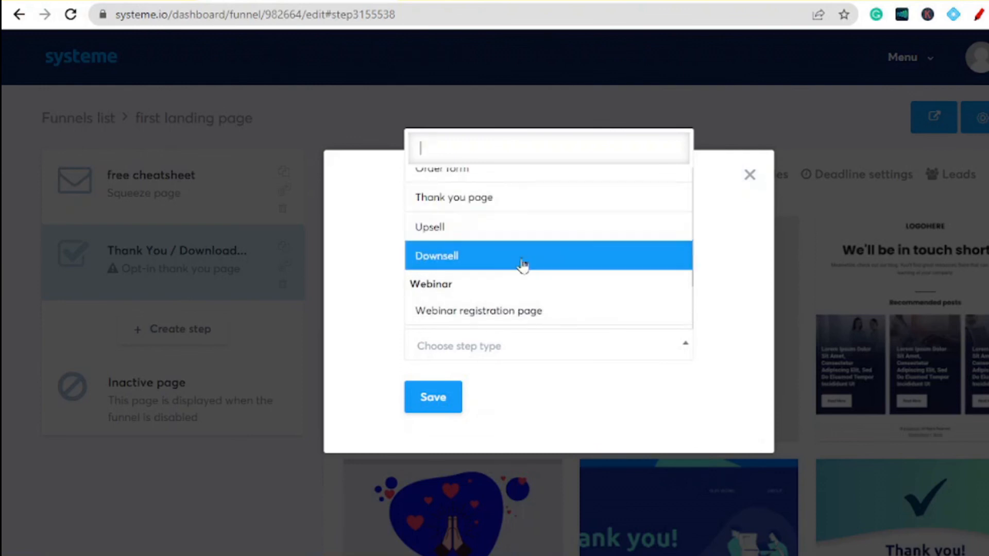
left_click(734, 281)
left_click(754, 183)
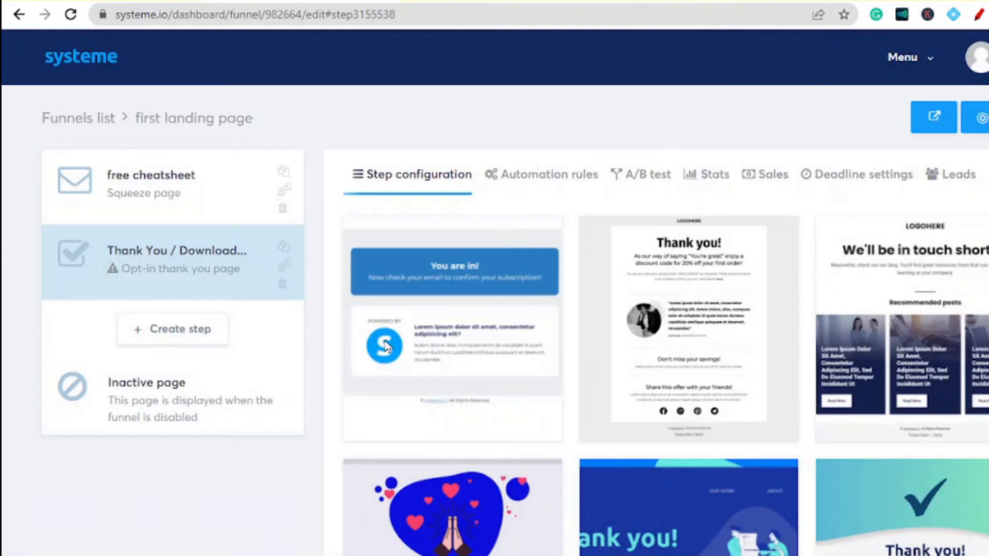
Look through the funnel's automation rules, A/B test, stats and leads sections
scroll(250, 388, "down", 1)
scroll(570, 381, "up", 1)
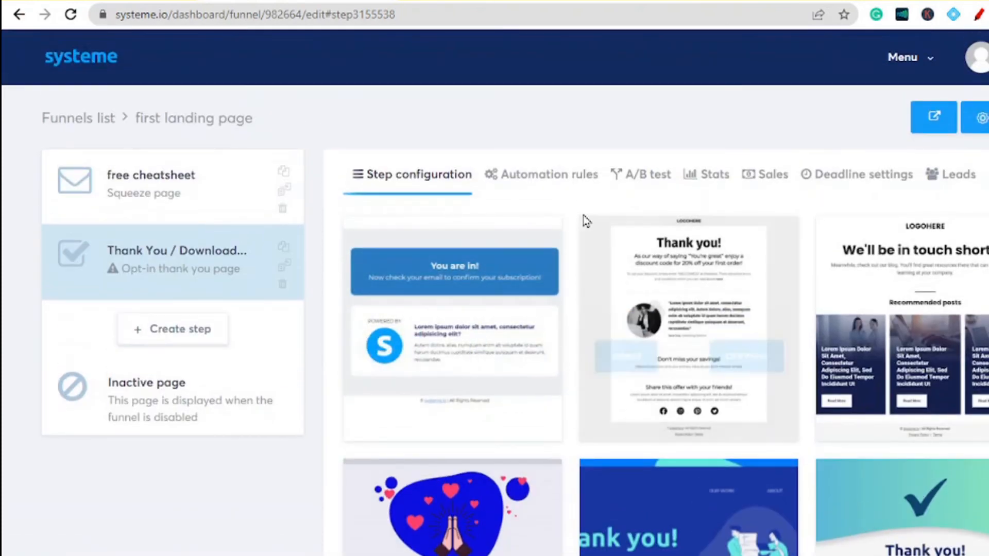
left_click(564, 185)
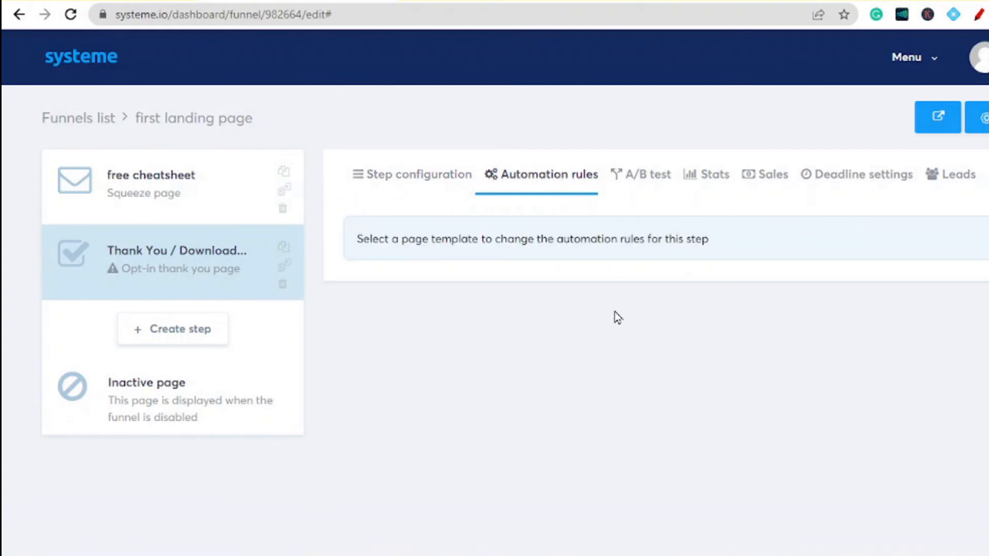
left_click(644, 186)
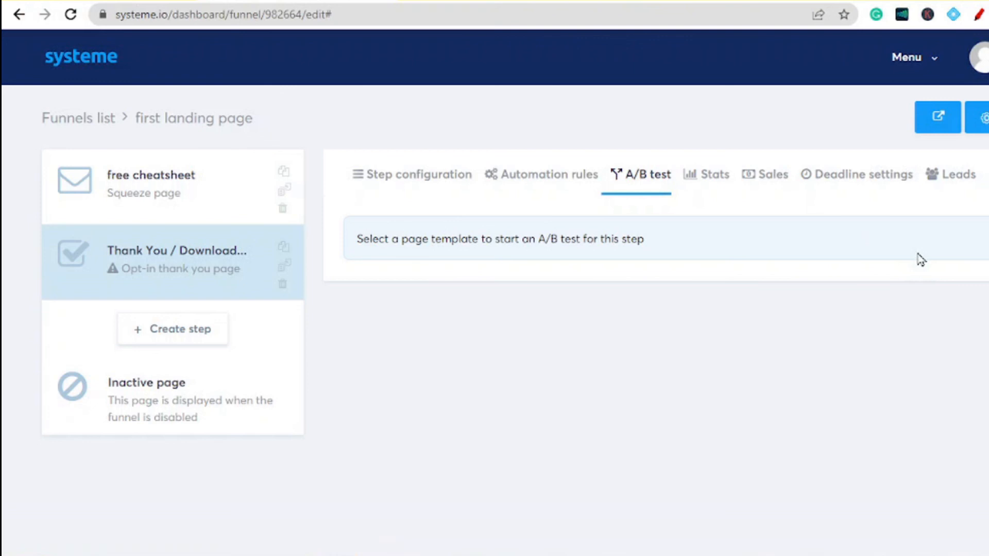
left_click(717, 181)
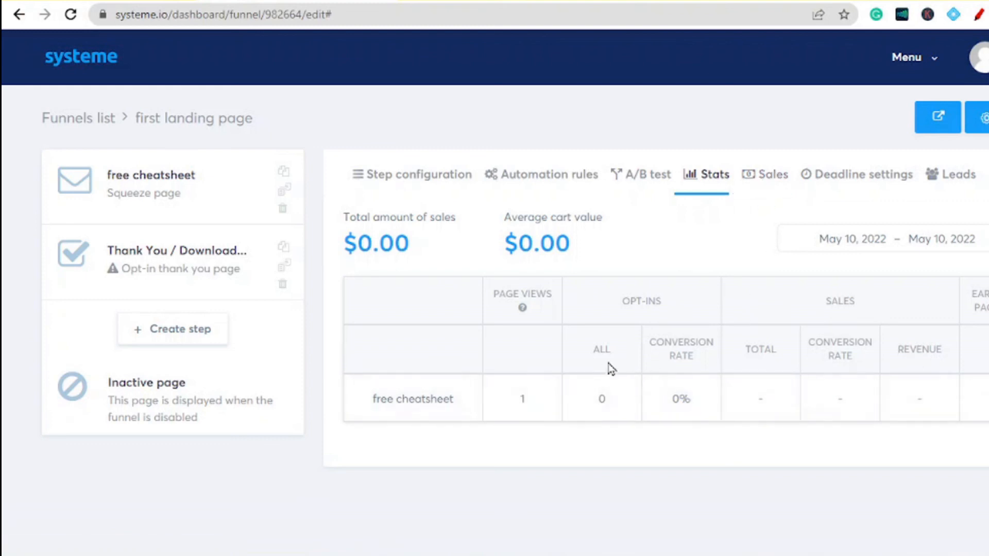
left_click(964, 193)
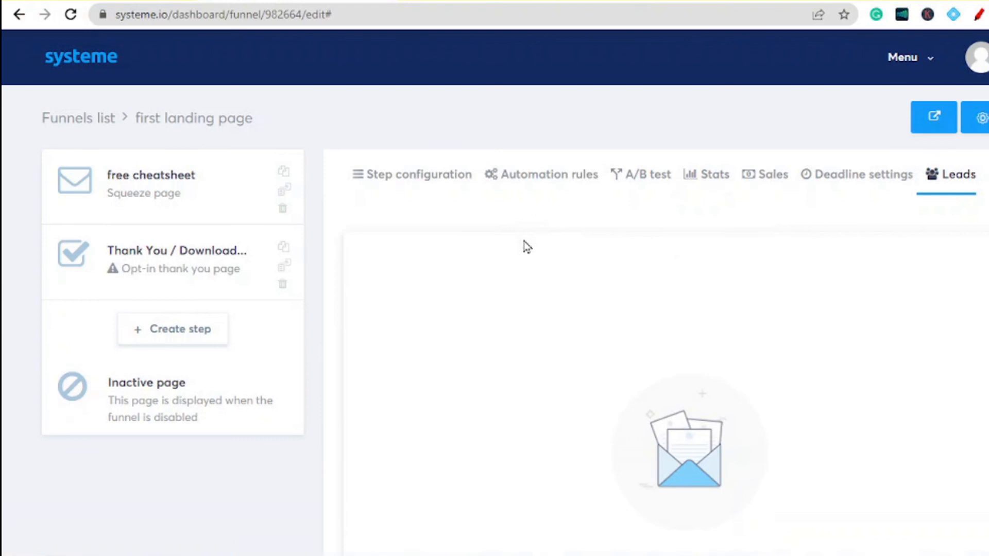
scroll(556, 252, "down", 5)
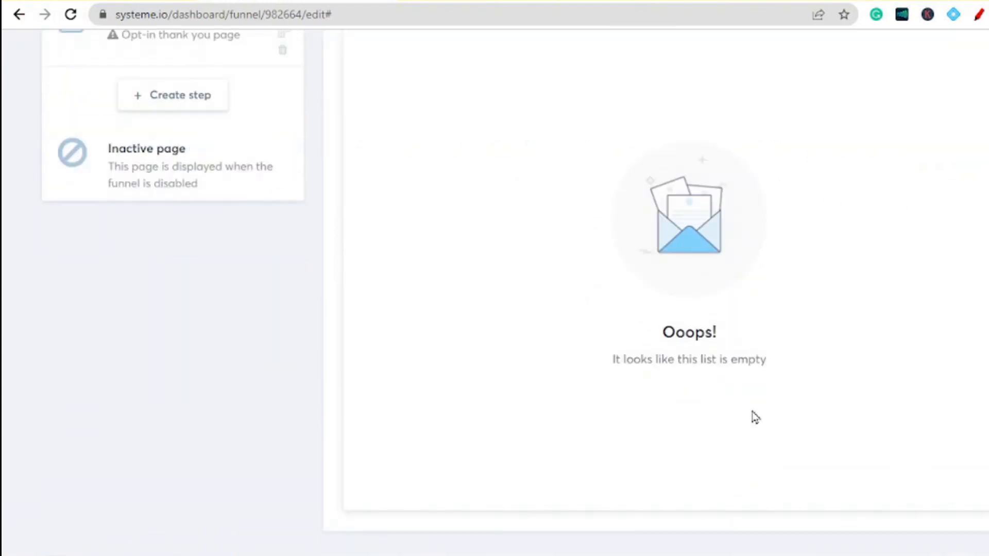
scroll(521, 255, "up", 5)
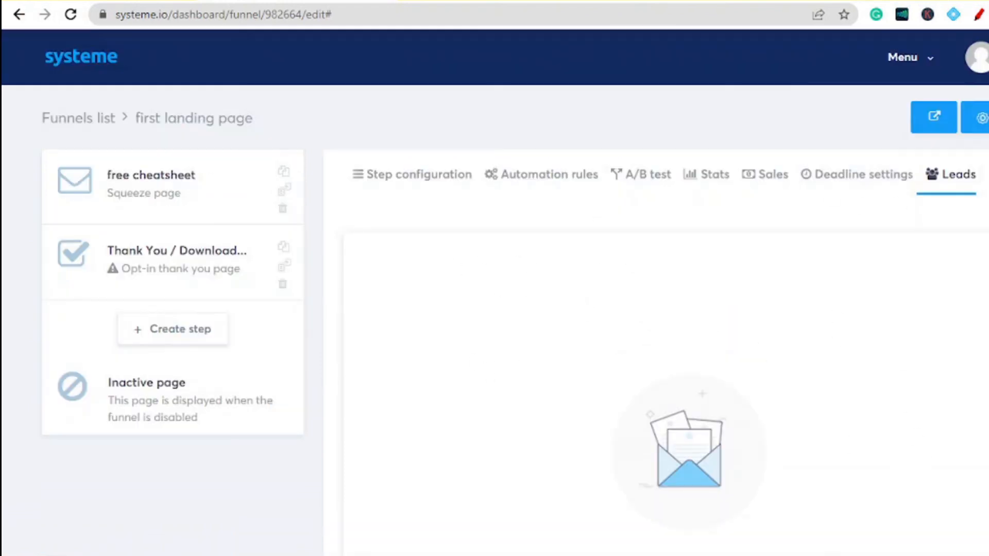